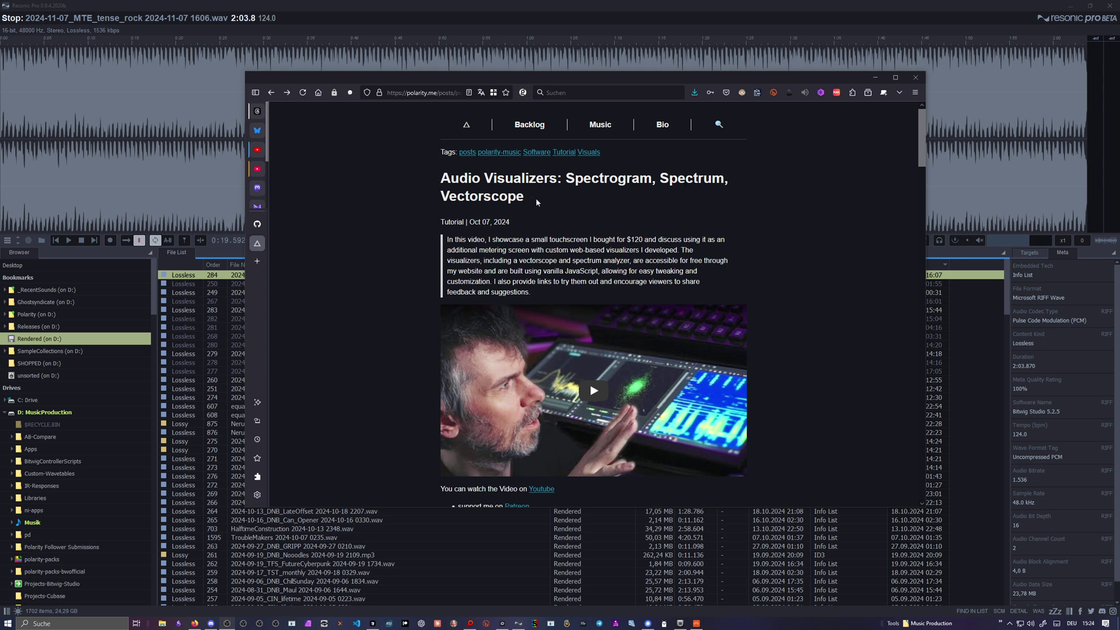
- Scroll the Audio Visualizers post and follow its Spectrogram link to spectrogram.polarity.me
{"action": "scroll", "coordinate": [536, 200], "scroll_direction": "down", "scroll_amount": 1}
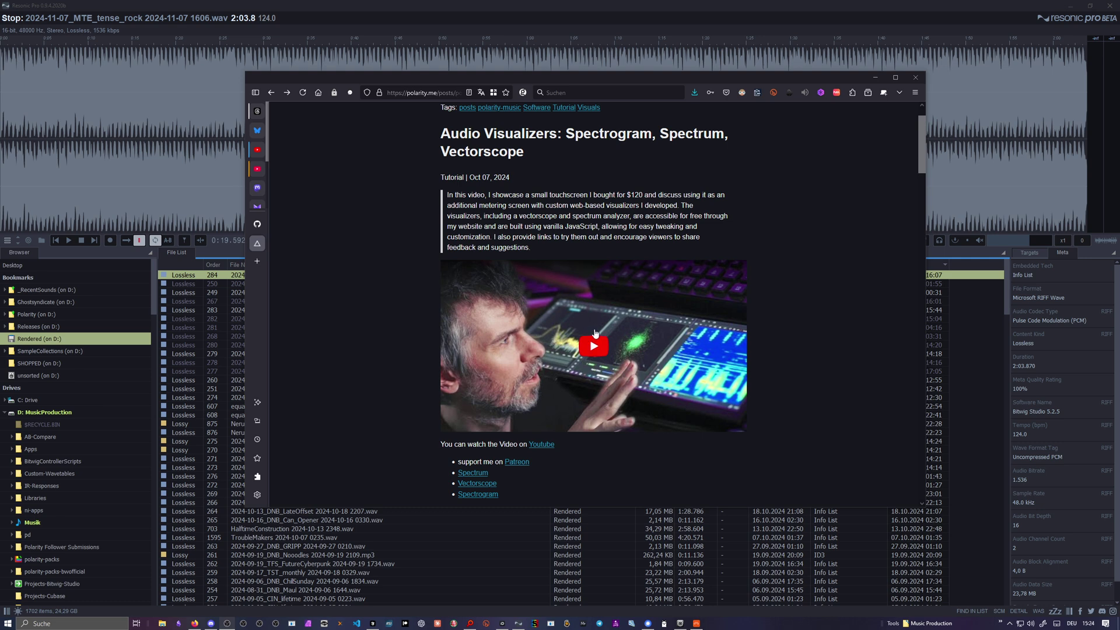
{"action": "scroll", "coordinate": [600, 328], "scroll_direction": "up", "scroll_amount": 1}
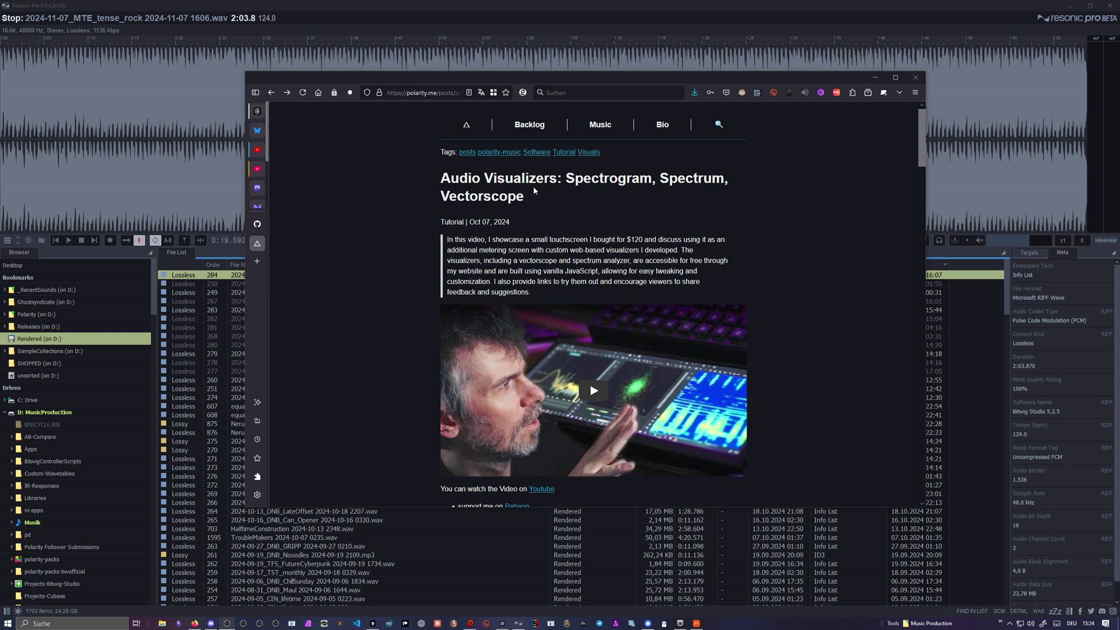
{"action": "scroll", "coordinate": [643, 282], "scroll_direction": "down", "scroll_amount": 3}
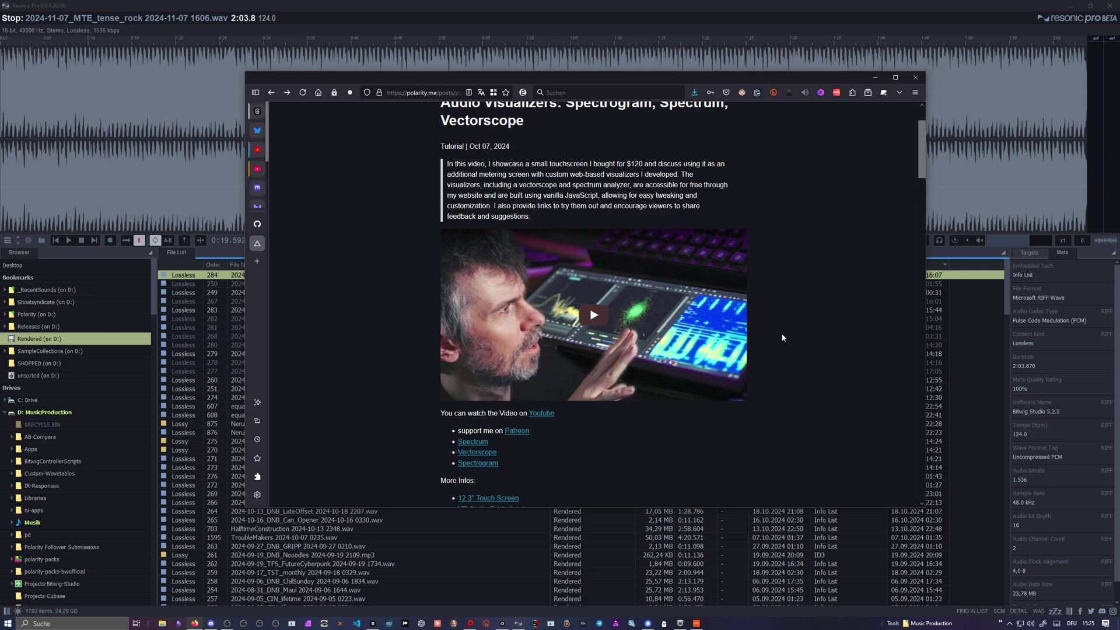
{"action": "scroll", "coordinate": [778, 331], "scroll_direction": "up", "scroll_amount": 1}
{"action": "scroll", "coordinate": [778, 330], "scroll_direction": "down", "scroll_amount": 2}
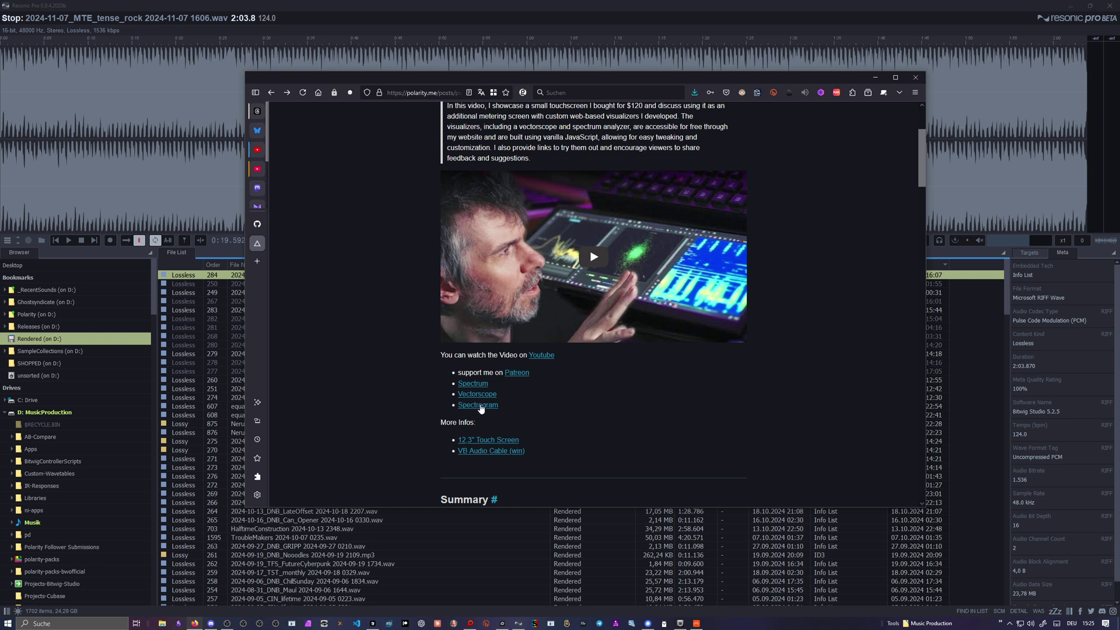
{"action": "scroll", "coordinate": [511, 388], "scroll_direction": "up", "scroll_amount": 2}
{"action": "scroll", "coordinate": [507, 350], "scroll_direction": "down", "scroll_amount": 3}
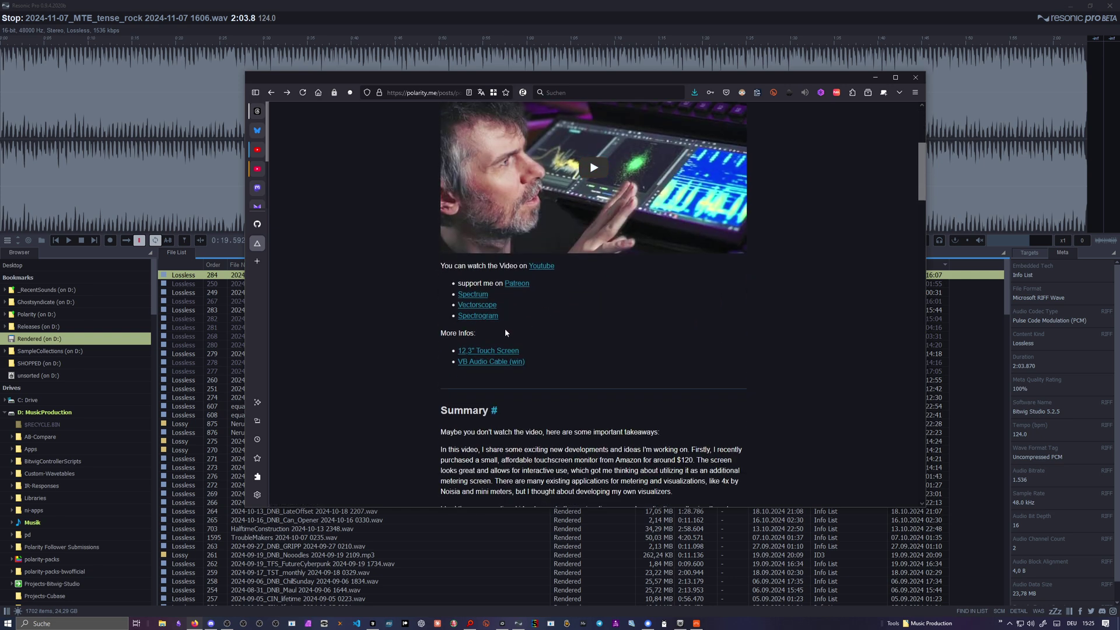
{"action": "left_click", "coordinate": [479, 318]}
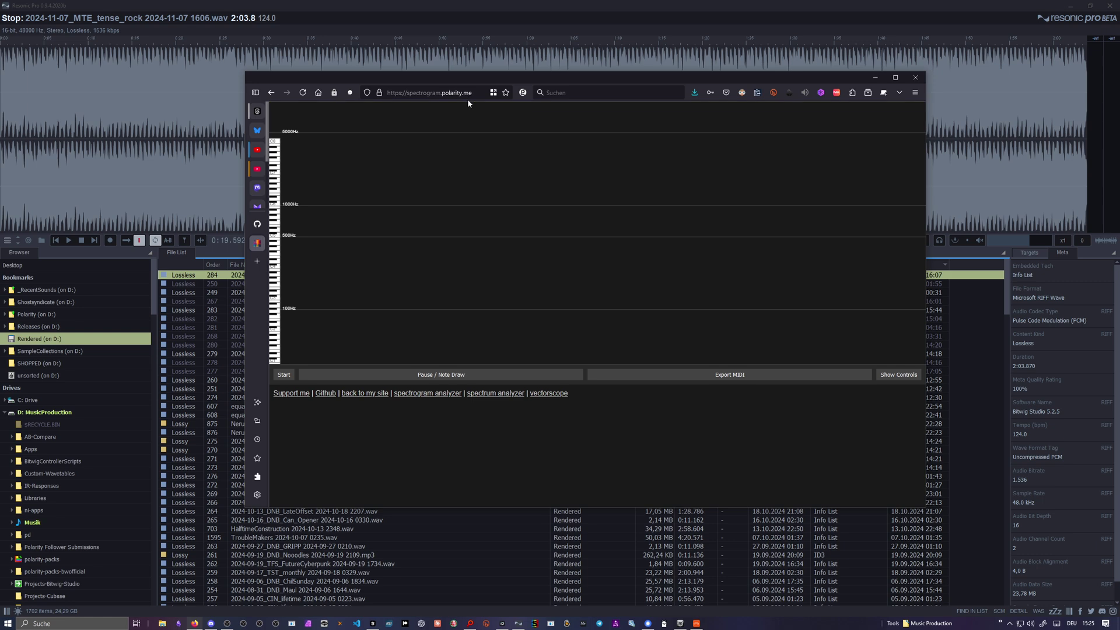
- Move the browser window showing the empty spectrogram slightly to the left
{"action": "left_click_drag", "start_coordinate": [493, 81], "coordinate": [468, 74]}
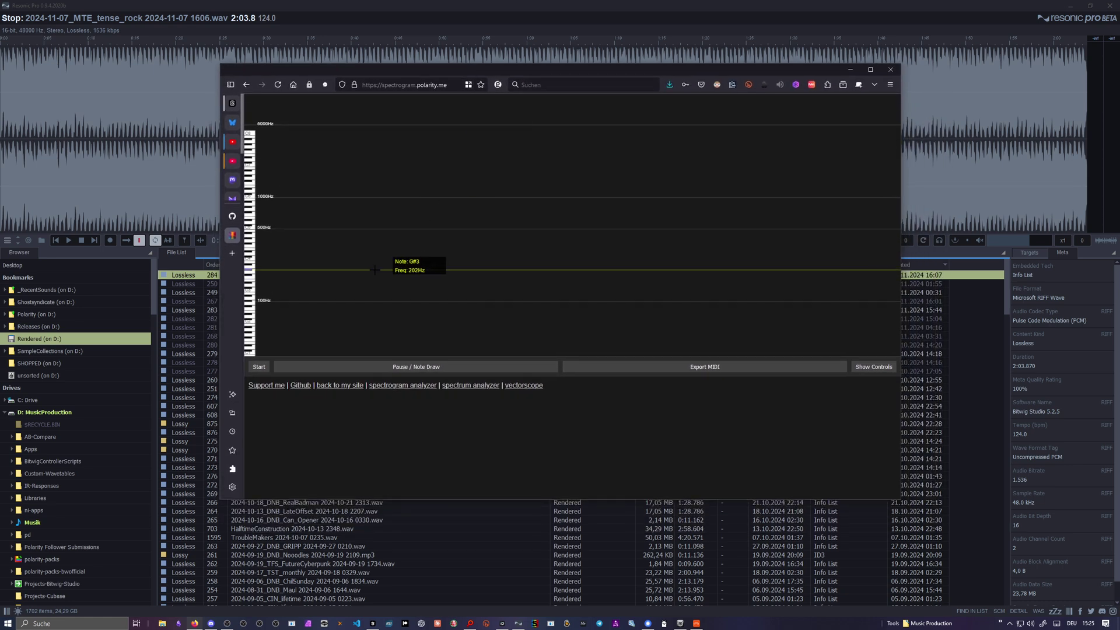
- Start the spectrogram and allow it to use the Loop-back 1/2 (Audient iD14) input
{"action": "left_click", "coordinate": [259, 368]}
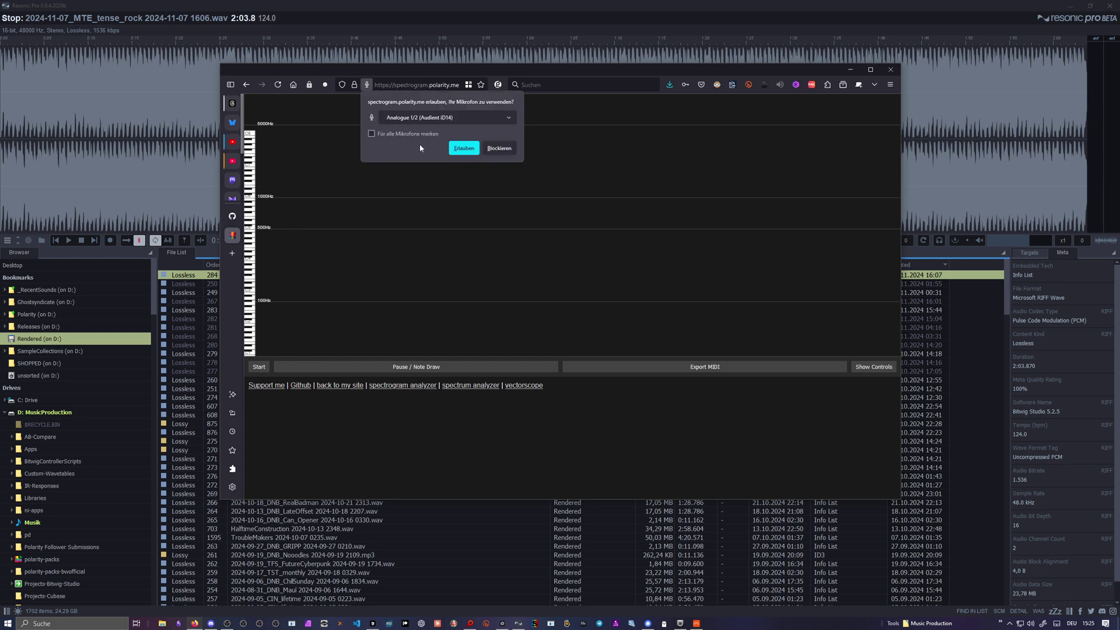
{"action": "left_click", "coordinate": [410, 121]}
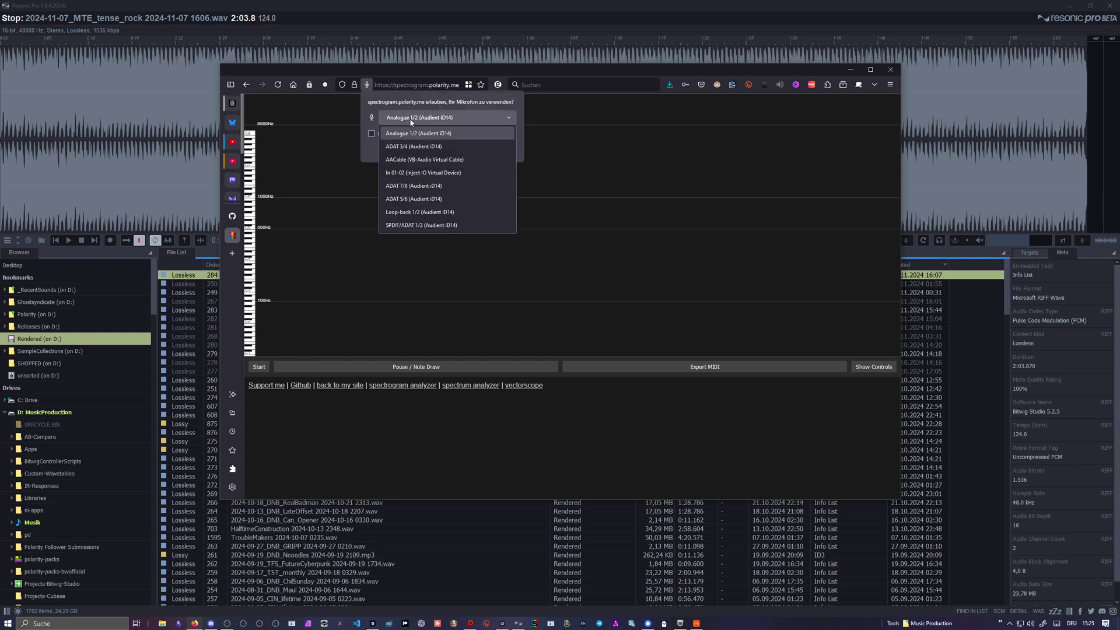
{"action": "left_click", "coordinate": [432, 213]}
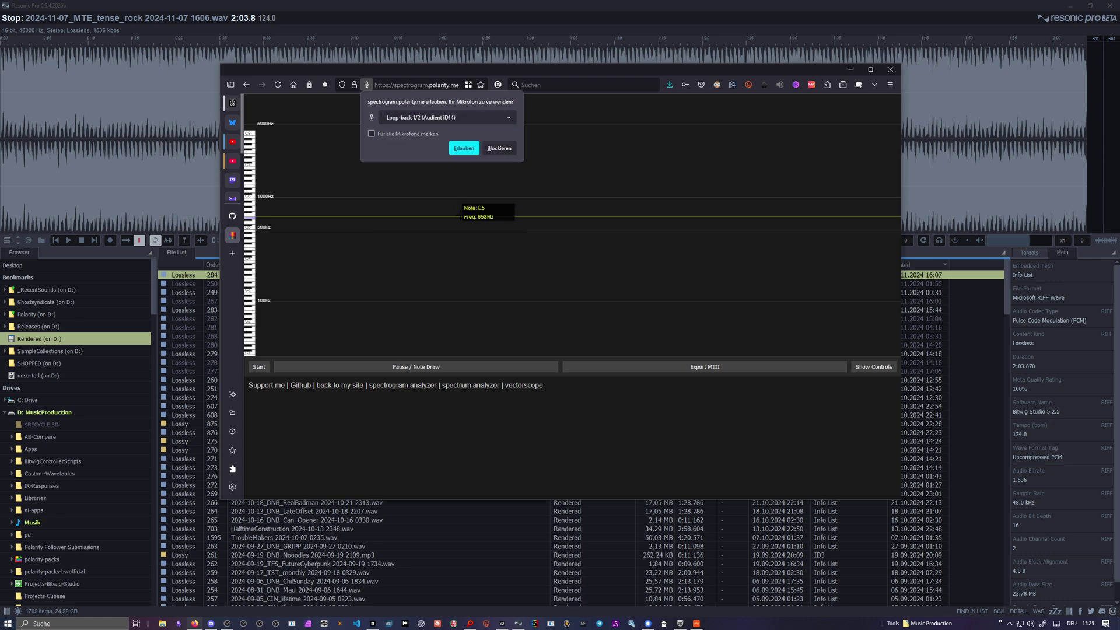
{"action": "left_click", "coordinate": [460, 149]}
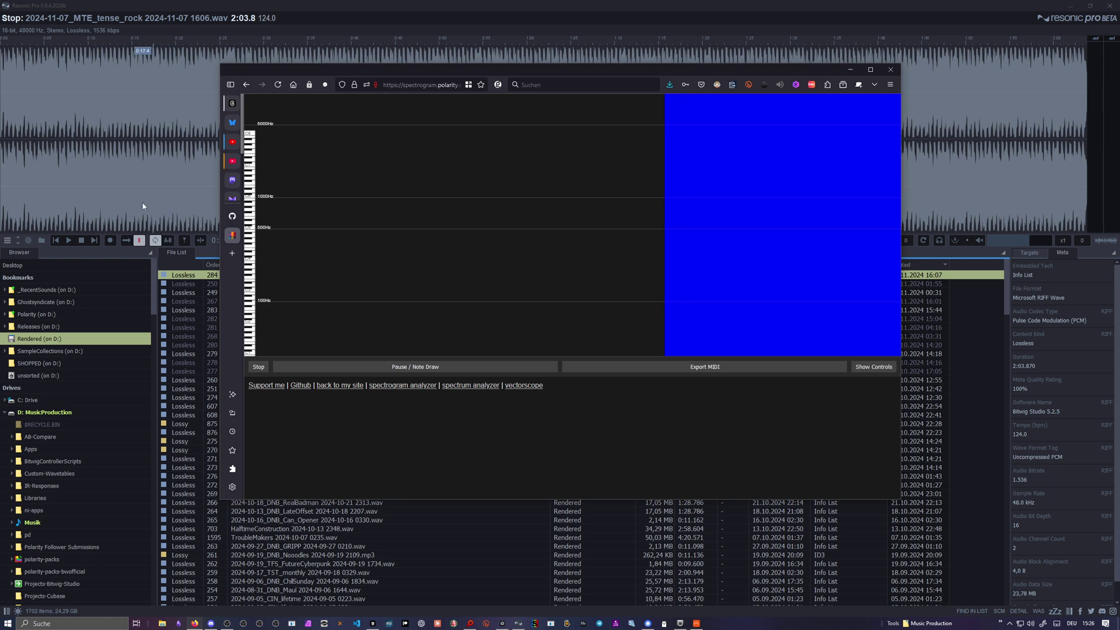
- Play the MTE_tense_rock track in Resonic Pro, then return to the browser spectrogram
{"action": "left_click", "coordinate": [78, 246]}
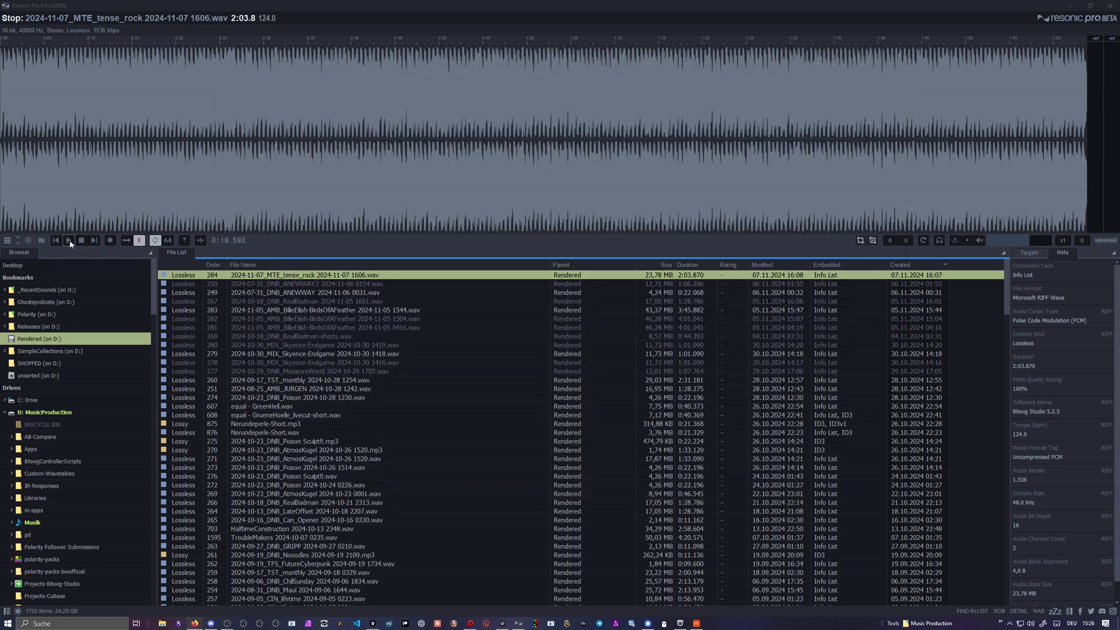
{"action": "key", "text": "space"}
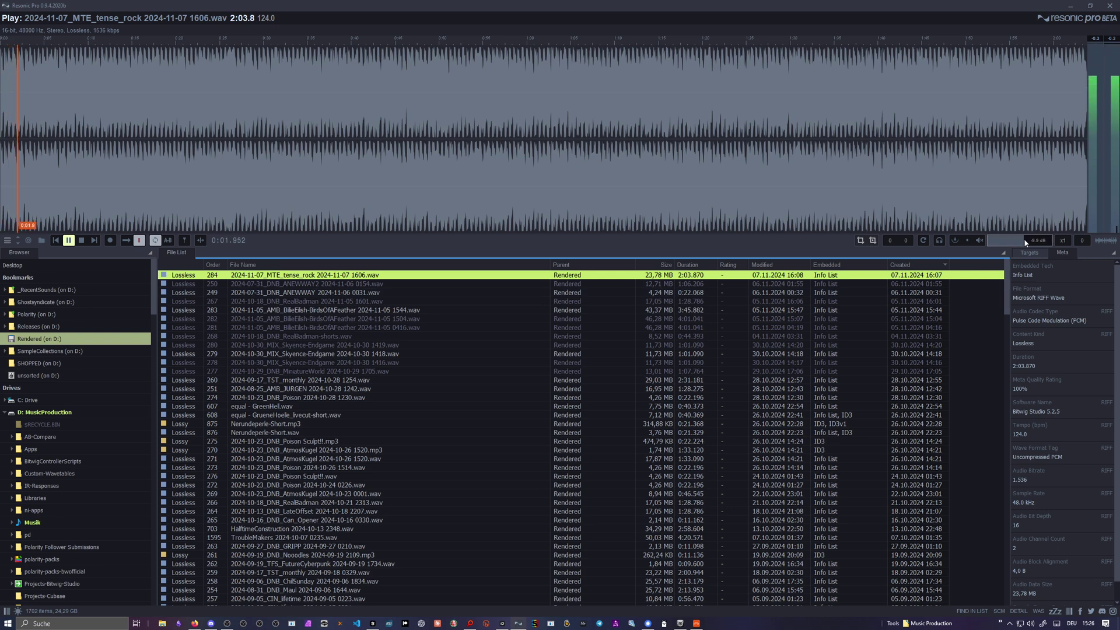
{"action": "left_click", "coordinate": [194, 623]}
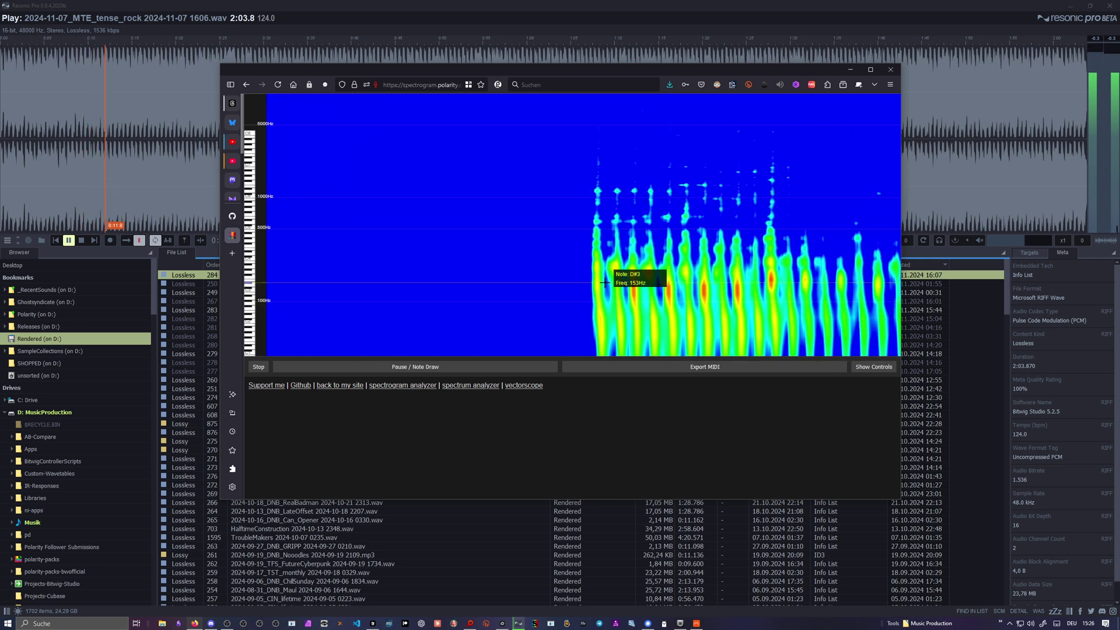
- Show the spectrogram controls, set FFT Size to 4096, Min dB to -4.7, and adjust contrast
{"action": "left_click", "coordinate": [874, 366]}
{"action": "scroll", "coordinate": [830, 376], "scroll_direction": "down", "scroll_amount": 1}
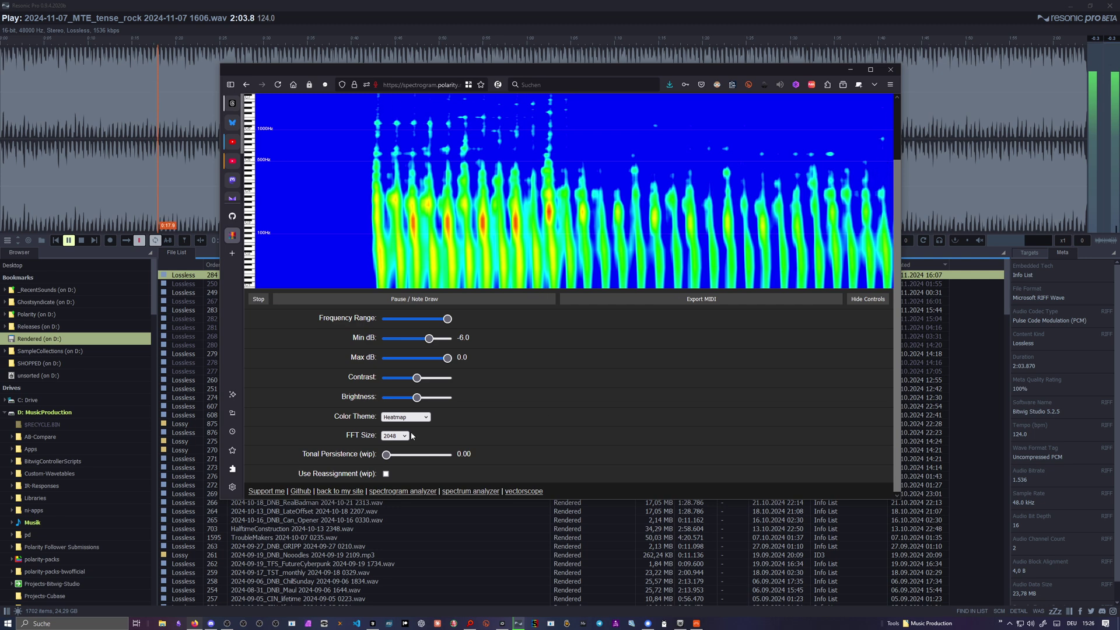
{"action": "left_click", "coordinate": [402, 436]}
{"action": "left_click", "coordinate": [407, 440]}
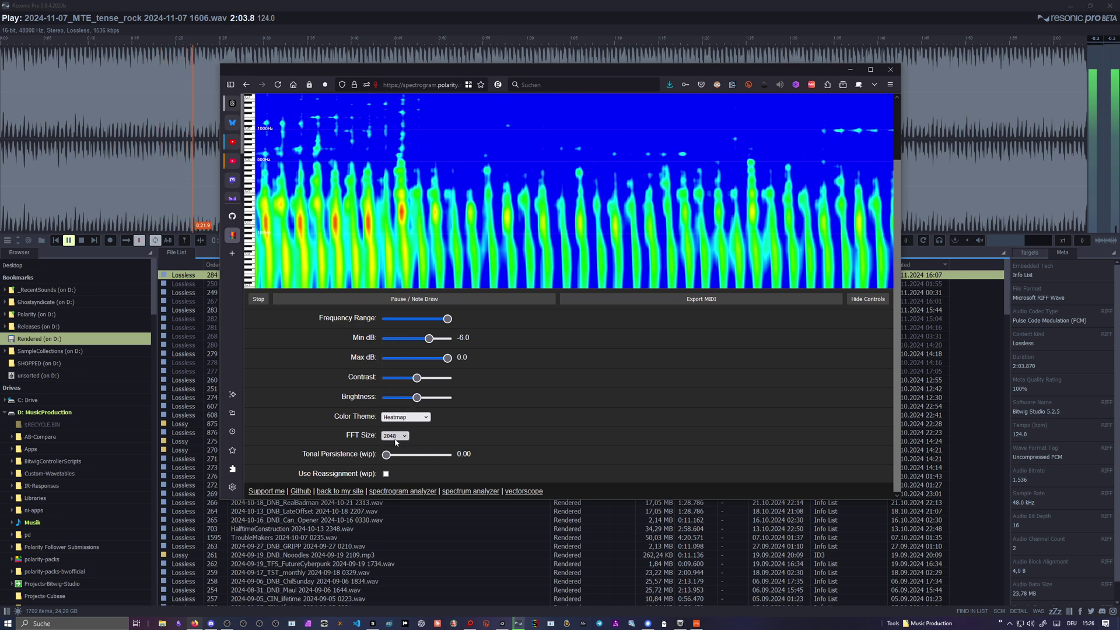
{"action": "left_click", "coordinate": [397, 439]}
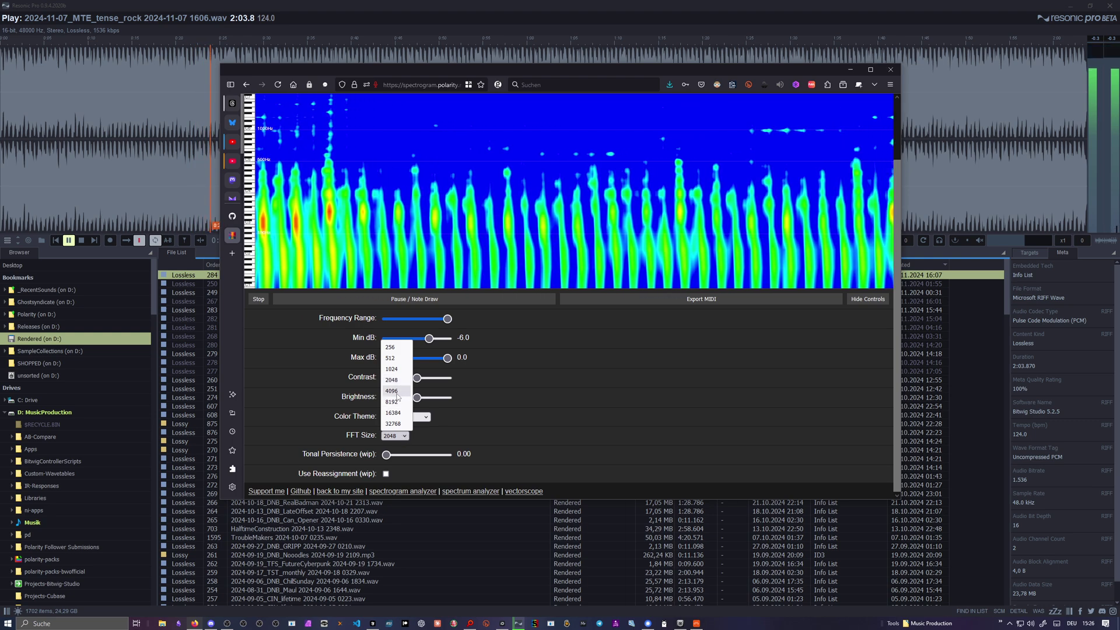
{"action": "left_click", "coordinate": [400, 393]}
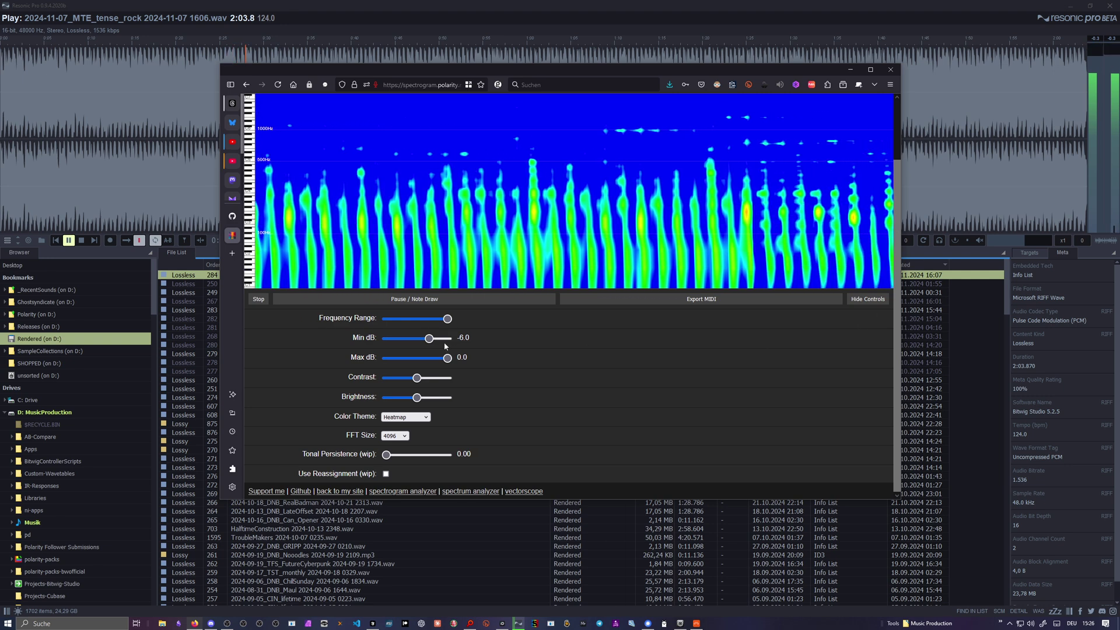
{"action": "mouse_move", "coordinate": [429, 339]}
{"action": "left_mouse_down"}
{"action": "mouse_move", "coordinate": [396, 339]}
{"action": "mouse_move", "coordinate": [438, 342]}
{"action": "left_mouse_up"}
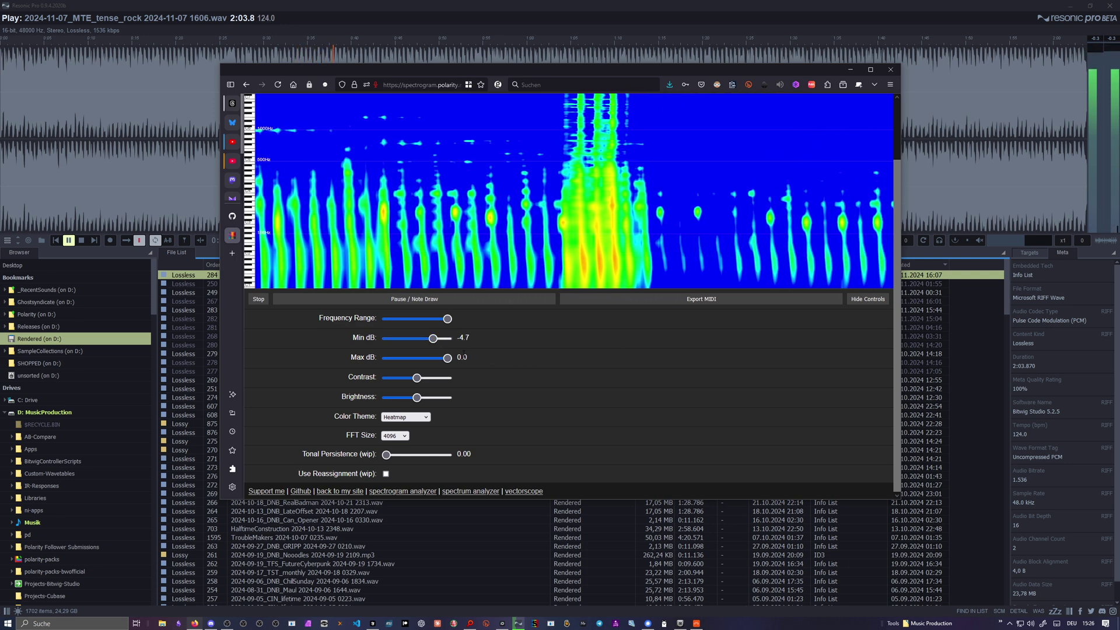
{"action": "left_click_drag", "start_coordinate": [416, 378], "coordinate": [421, 403]}
- Try Green to Red and Custom themes, keep Heatmap, and lower Min dB to -11.0, contrast and brightness
{"action": "left_click", "coordinate": [419, 416]}
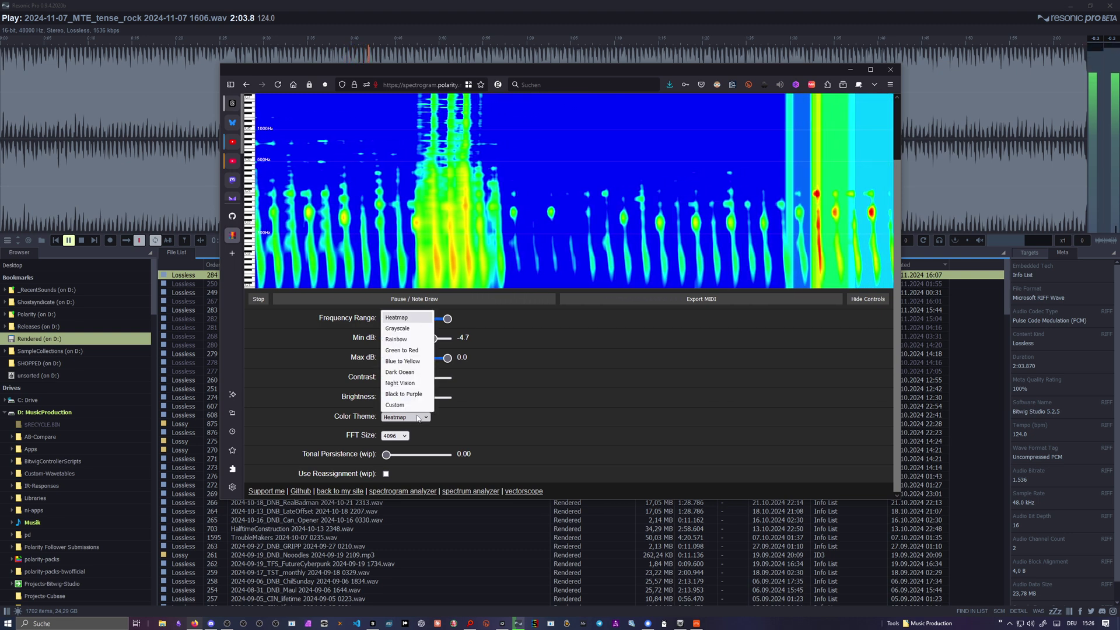
{"action": "left_click", "coordinate": [435, 402]}
{"action": "left_click", "coordinate": [405, 416]}
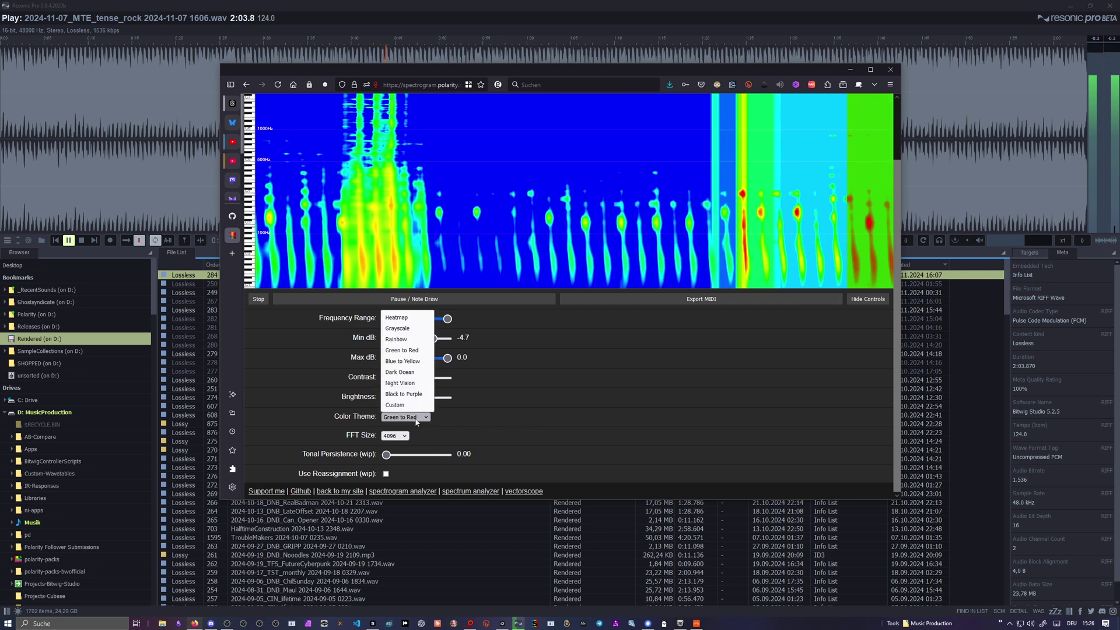
{"action": "left_click", "coordinate": [421, 448]}
{"action": "left_click", "coordinate": [405, 417]}
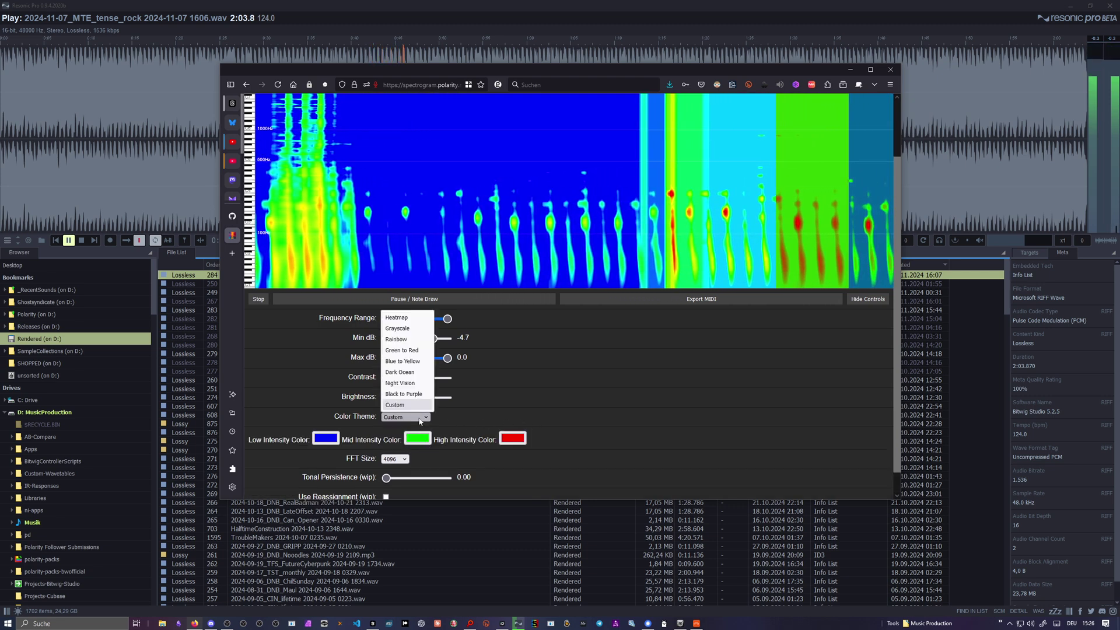
{"action": "left_click", "coordinate": [409, 358]}
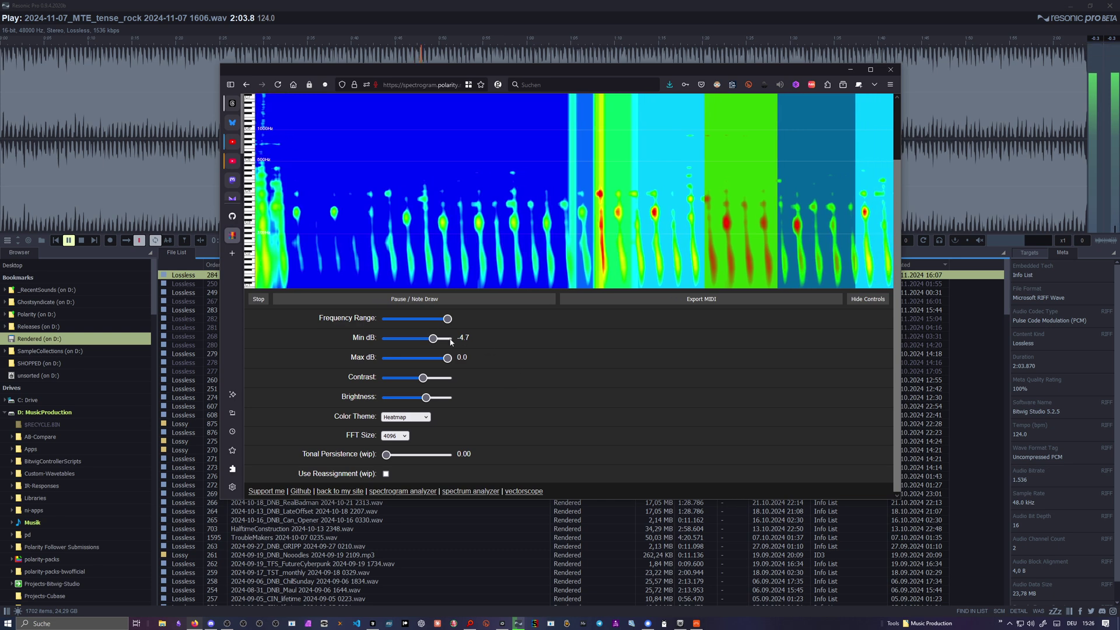
{"action": "left_click_drag", "start_coordinate": [432, 338], "coordinate": [413, 337]}
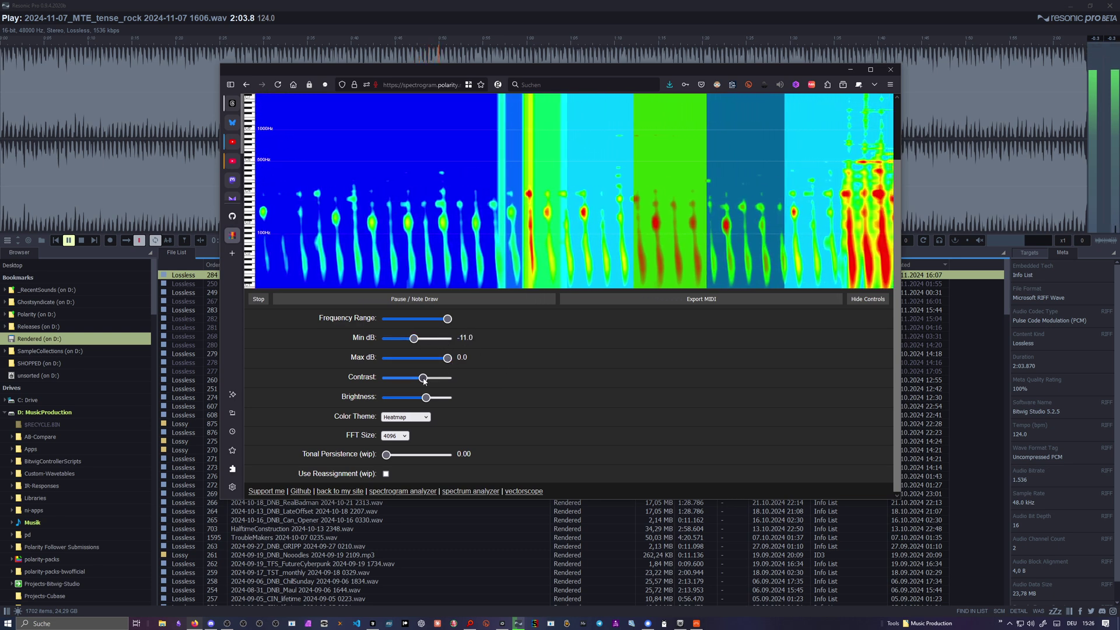
{"action": "left_click_drag", "start_coordinate": [422, 378], "coordinate": [414, 397]}
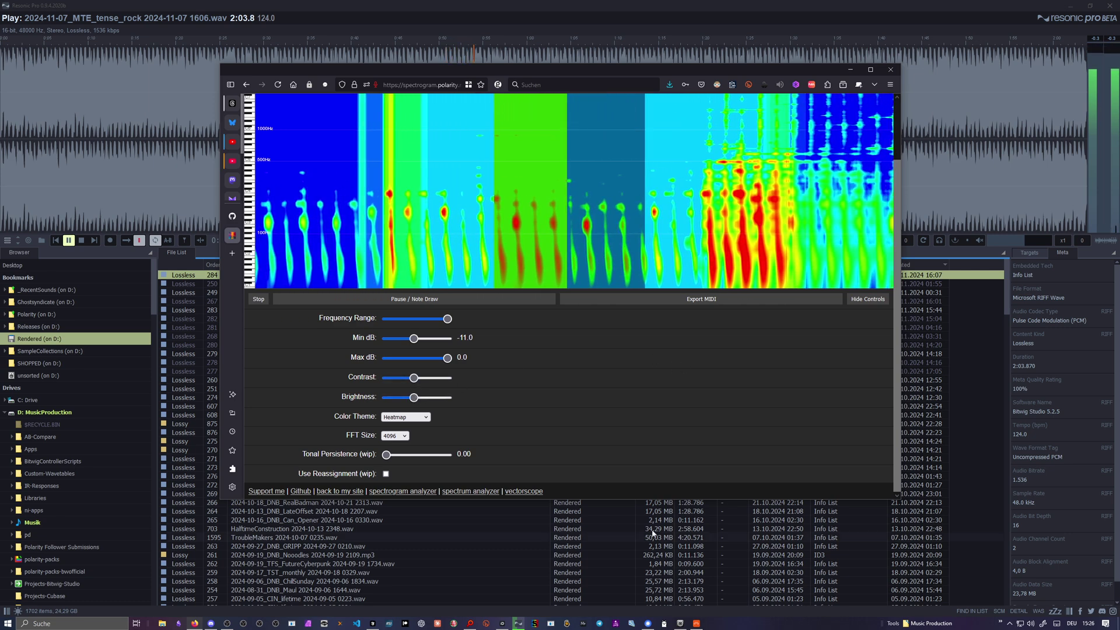
- Switch Resonic Pro playback to the Skyence-Endgame 1419 mix and return to the spectrogram
{"action": "left_click", "coordinate": [203, 20]}
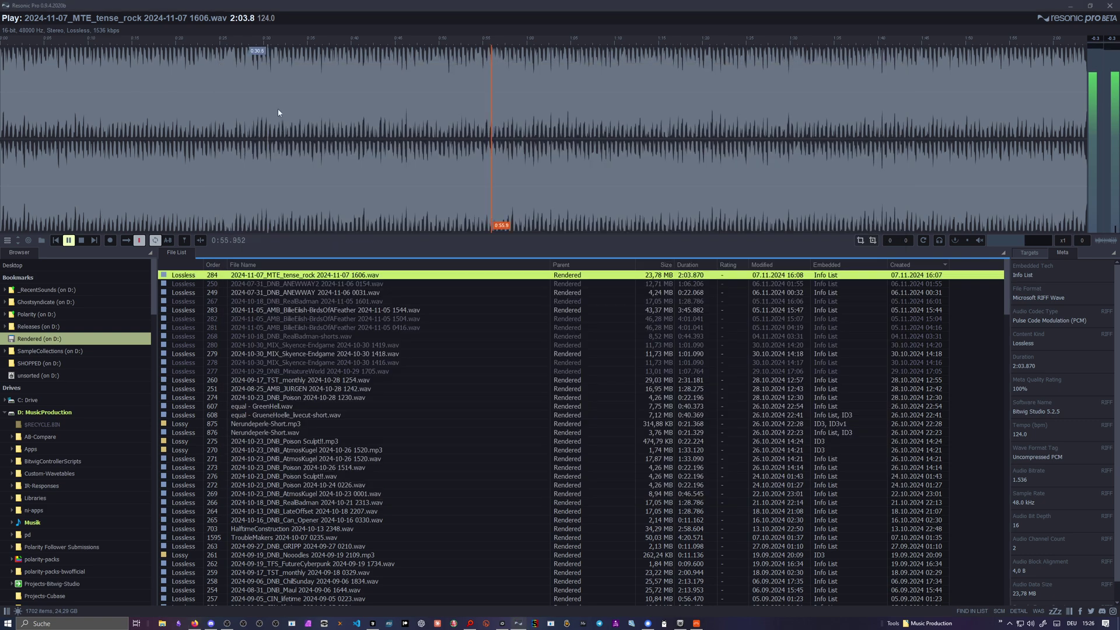
{"action": "key", "text": "Down"}
{"action": "key", "text": "Down"}
{"action": "key", "text": "Down"}
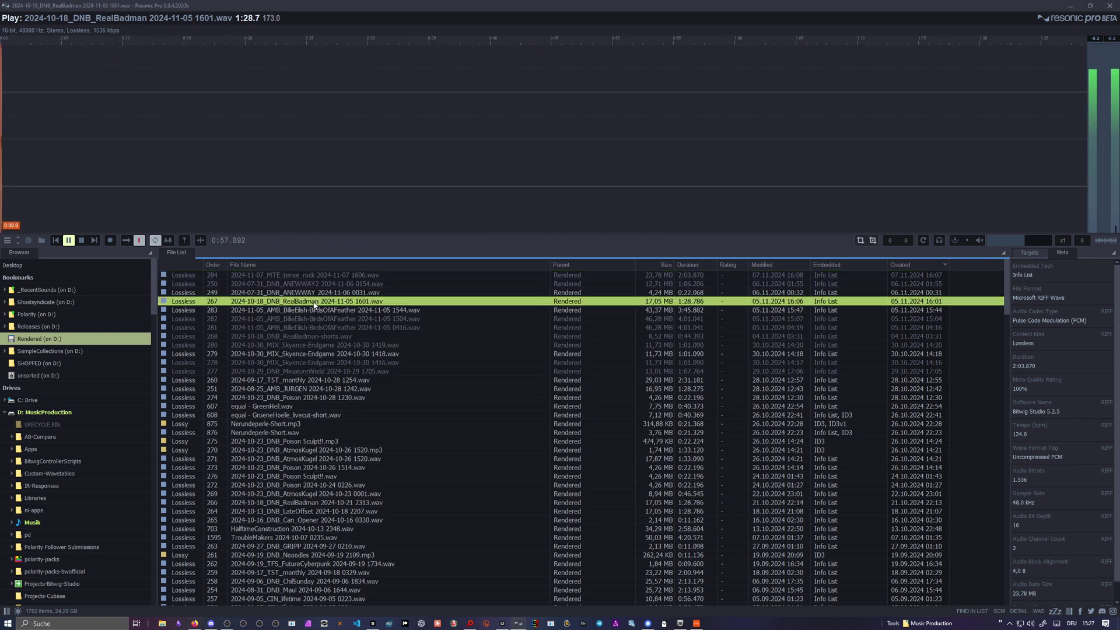
{"action": "left_click", "coordinate": [325, 345]}
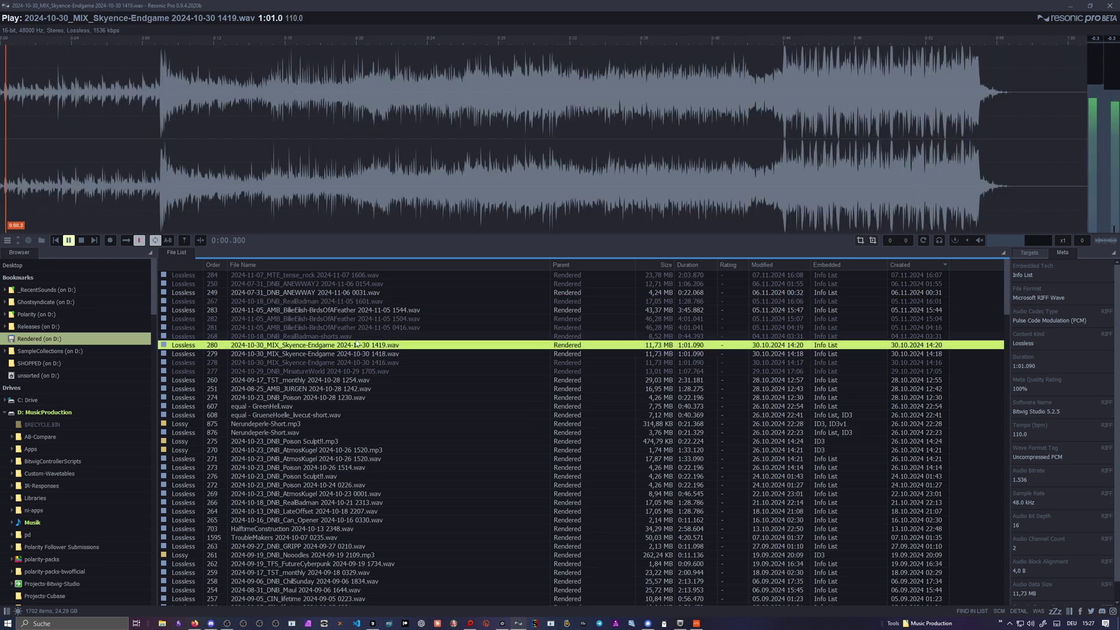
{"action": "left_click", "coordinate": [195, 623]}
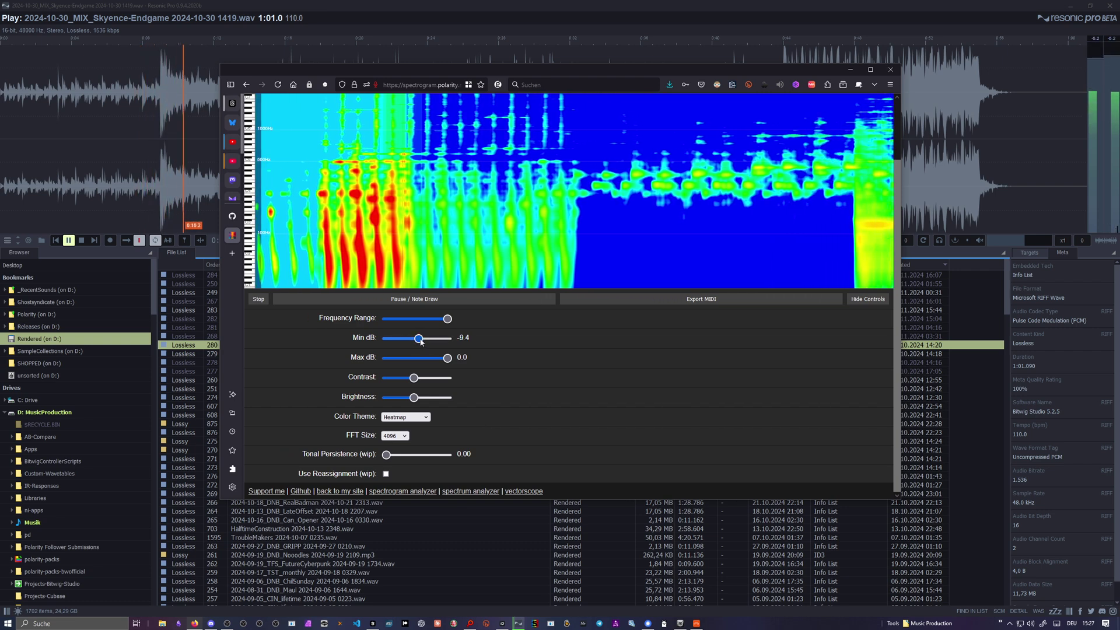
- Raise the spectrogram's Min dB to -5.4 so quieter regions appear blue
{"action": "left_click_drag", "start_coordinate": [414, 338], "coordinate": [432, 342]}
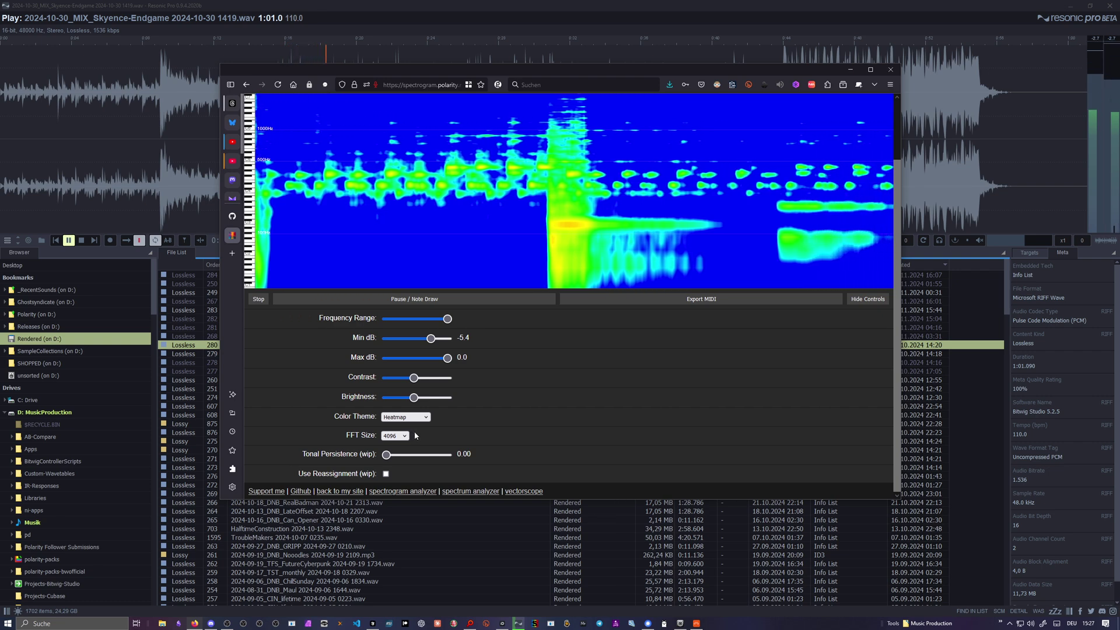
- Stop the track playing in Resonic Pro and return to the browser spectrogram
{"action": "key", "text": "alt+Tab"}
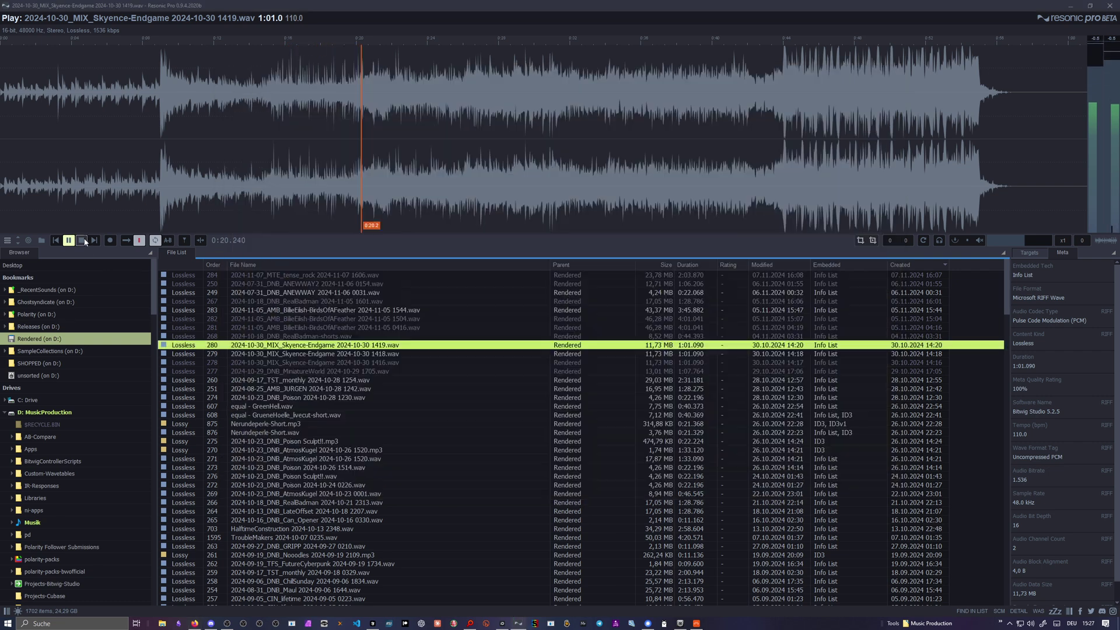
{"action": "key", "text": "space"}
{"action": "key", "text": "alt+Tab"}
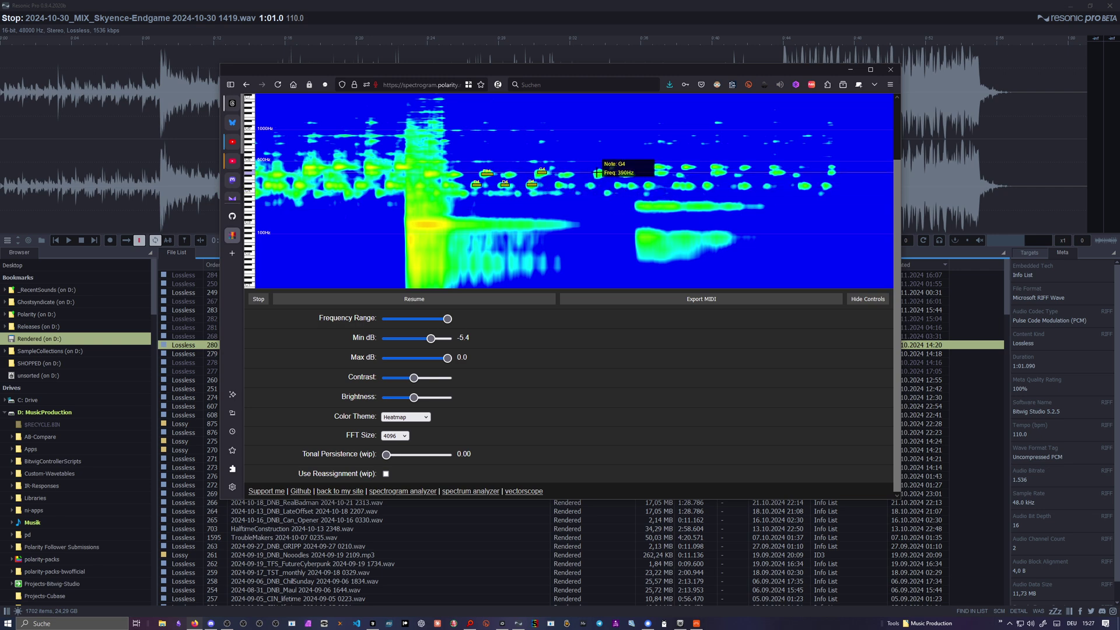
- Mark the melody notes G4, F#4, F#4, F#4, D4 and F#4 on the paused spectrogram
{"action": "left_click", "coordinate": [598, 173]}
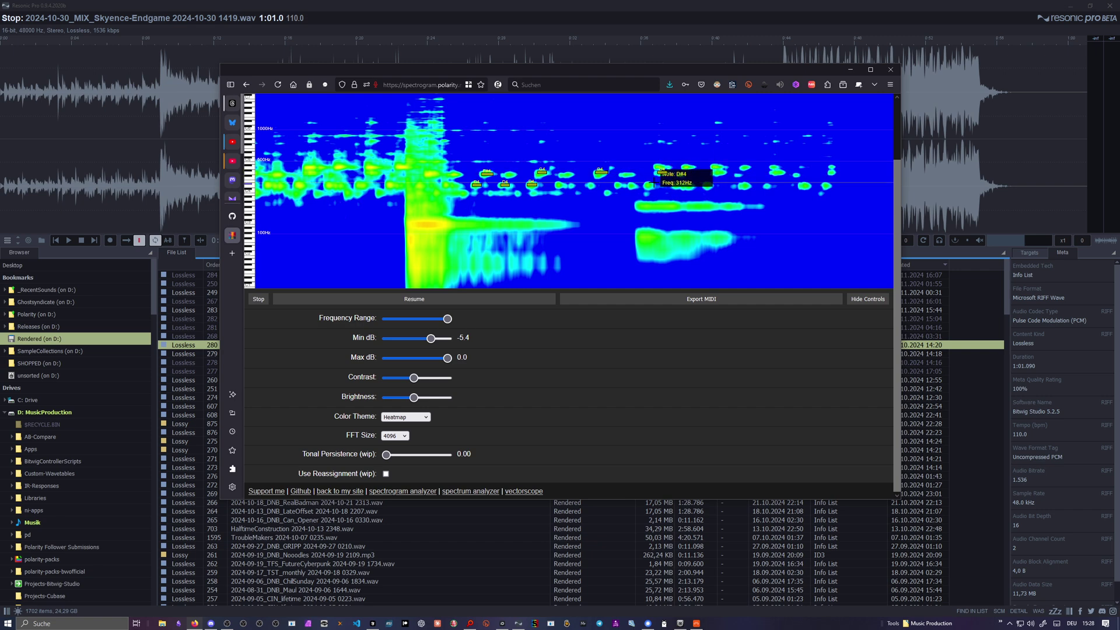
{"action": "left_click", "coordinate": [627, 174]}
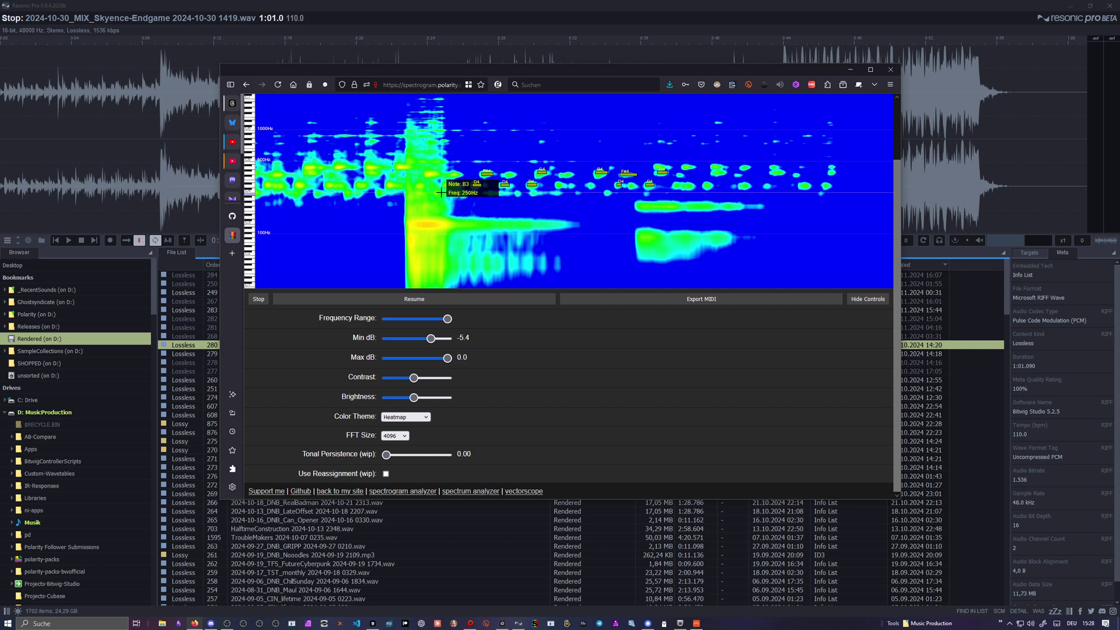
{"action": "left_click", "coordinate": [456, 174]}
{"action": "left_click", "coordinate": [511, 173]}
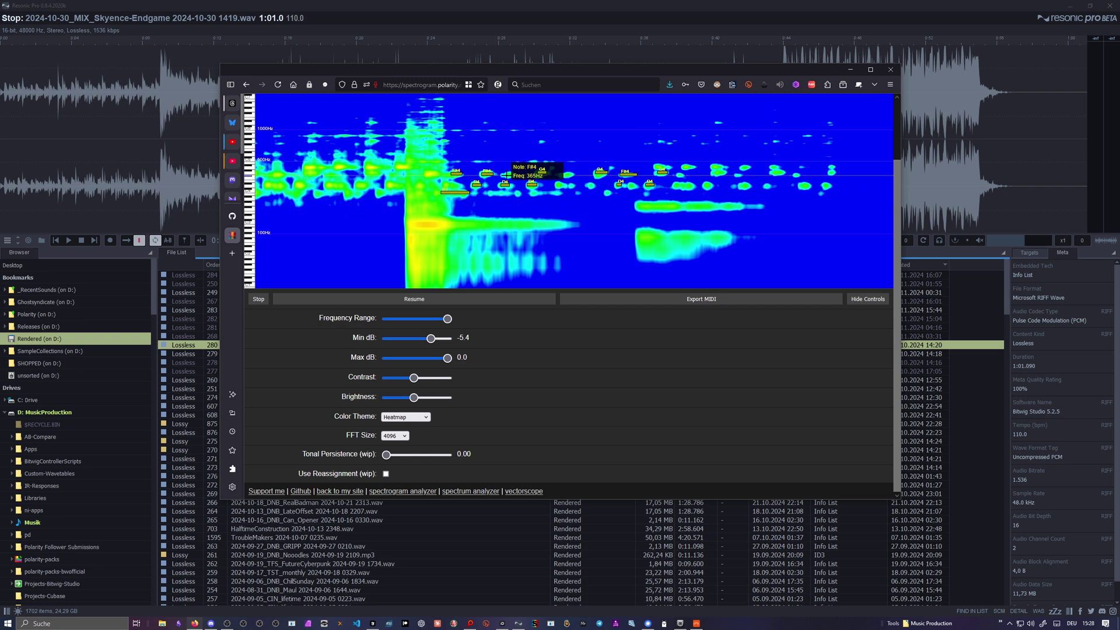
{"action": "left_click", "coordinate": [558, 185]}
{"action": "left_click", "coordinate": [566, 174]}
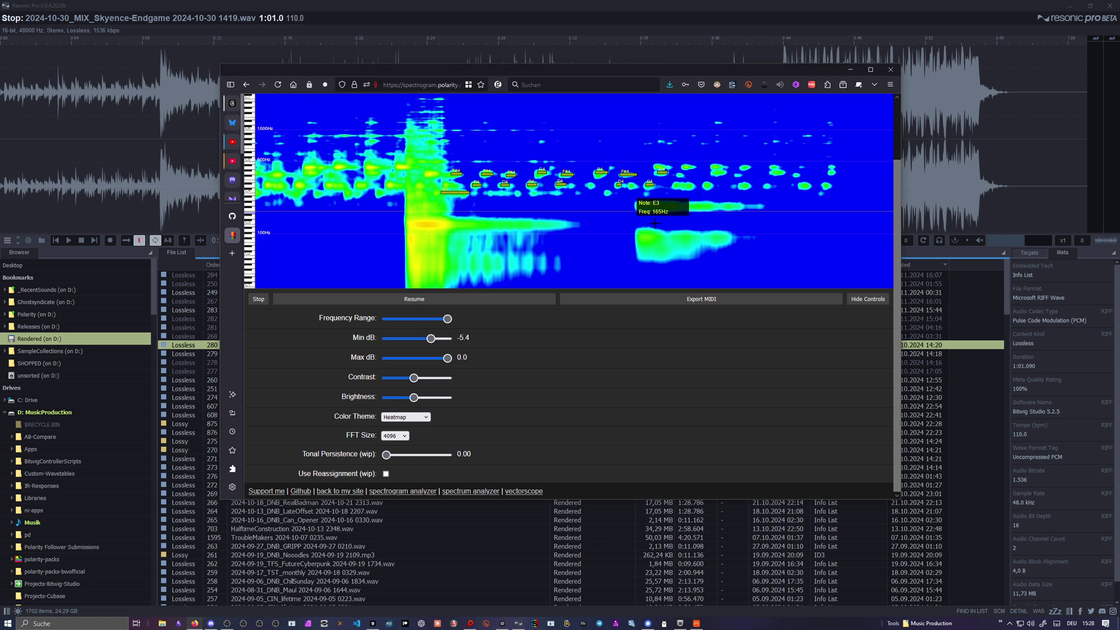
- Export the marked notes as a MIDI file and start a new empty Bitwig project
{"action": "left_click", "coordinate": [690, 299]}
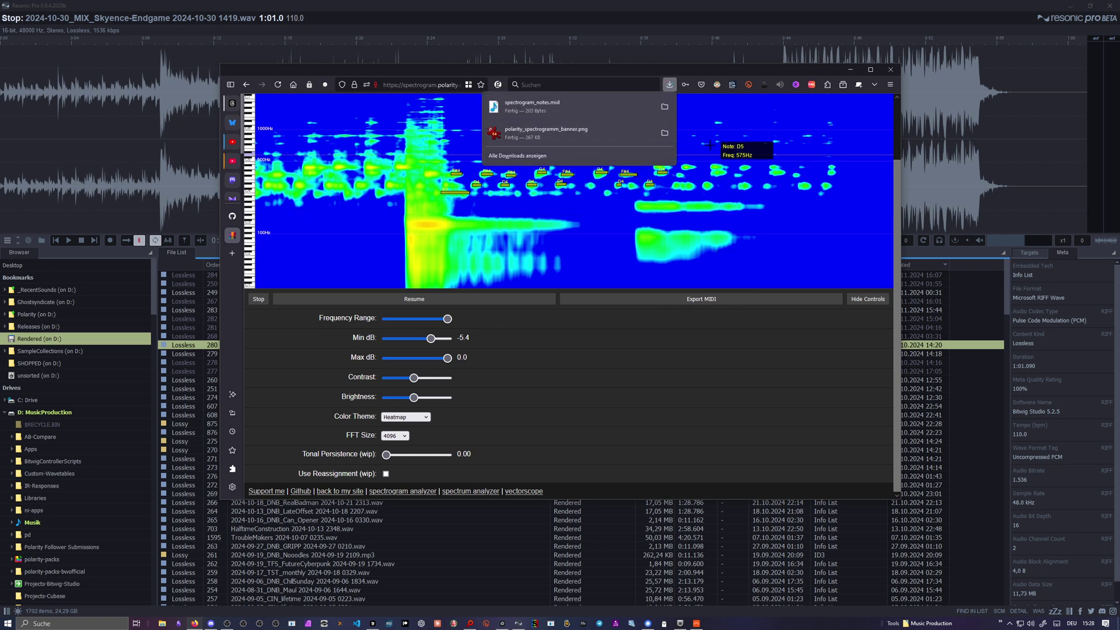
{"action": "left_click", "coordinate": [679, 150]}
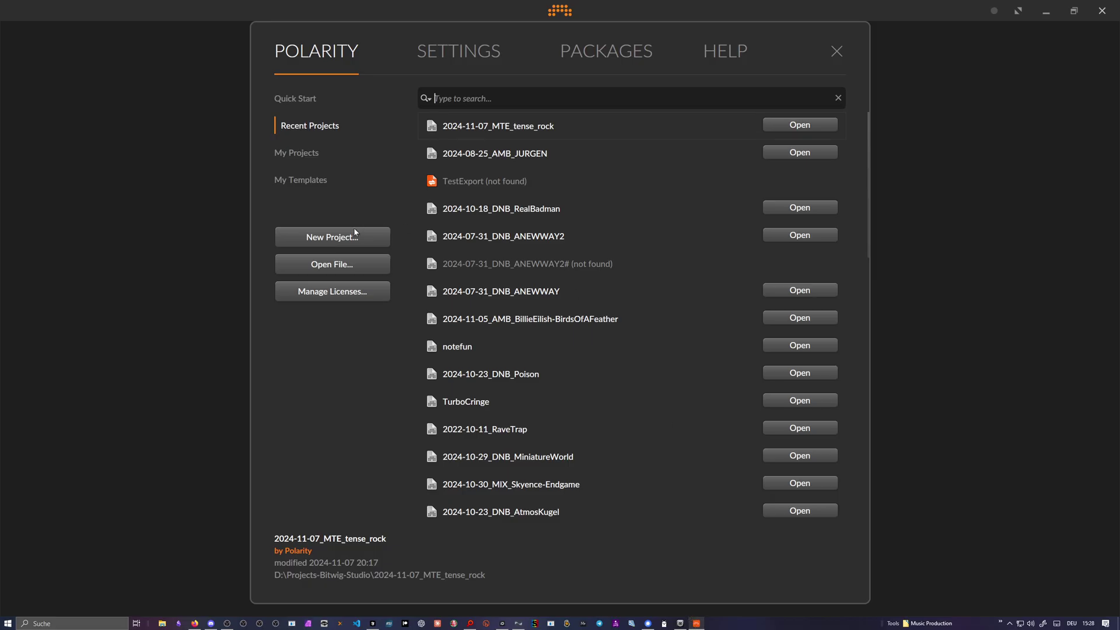
{"action": "left_click", "coordinate": [355, 232]}
- Import spectrogram_notes.mid from Downloads into Inst 1's first clip slot, declining tempo automation
{"action": "left_click", "coordinate": [471, 622]}
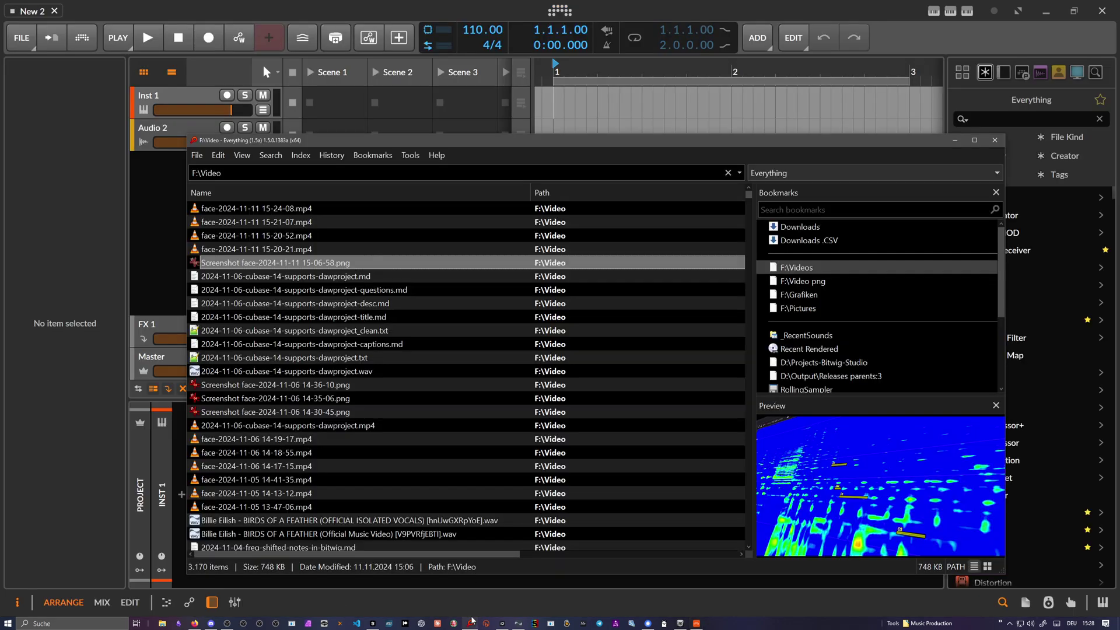
{"action": "left_click", "coordinate": [799, 227]}
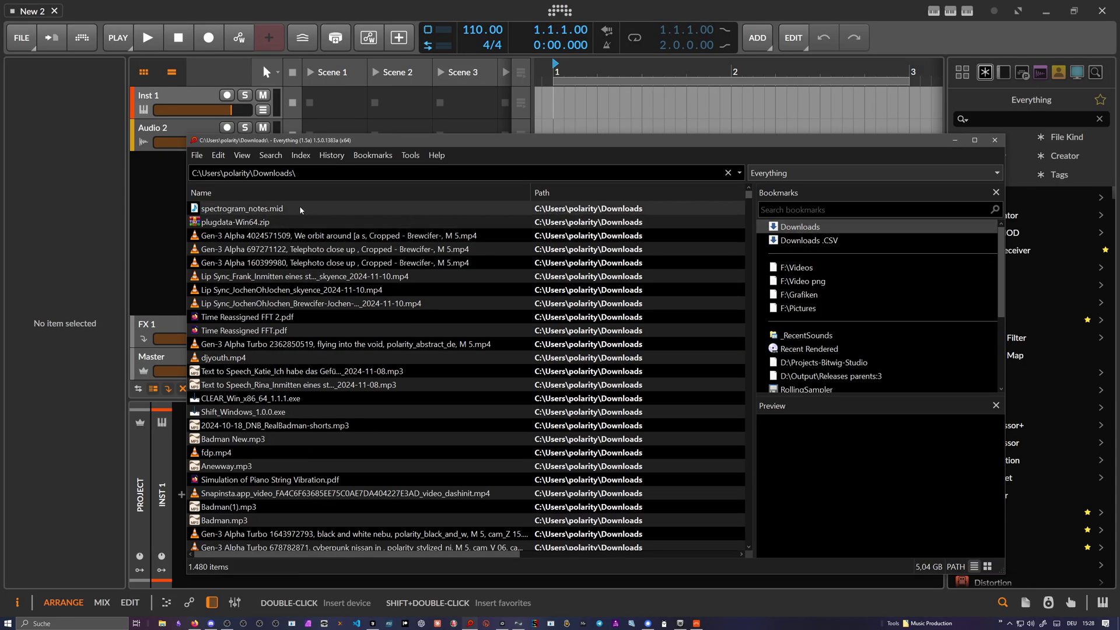
{"action": "left_click_drag", "start_coordinate": [301, 210], "coordinate": [336, 104]}
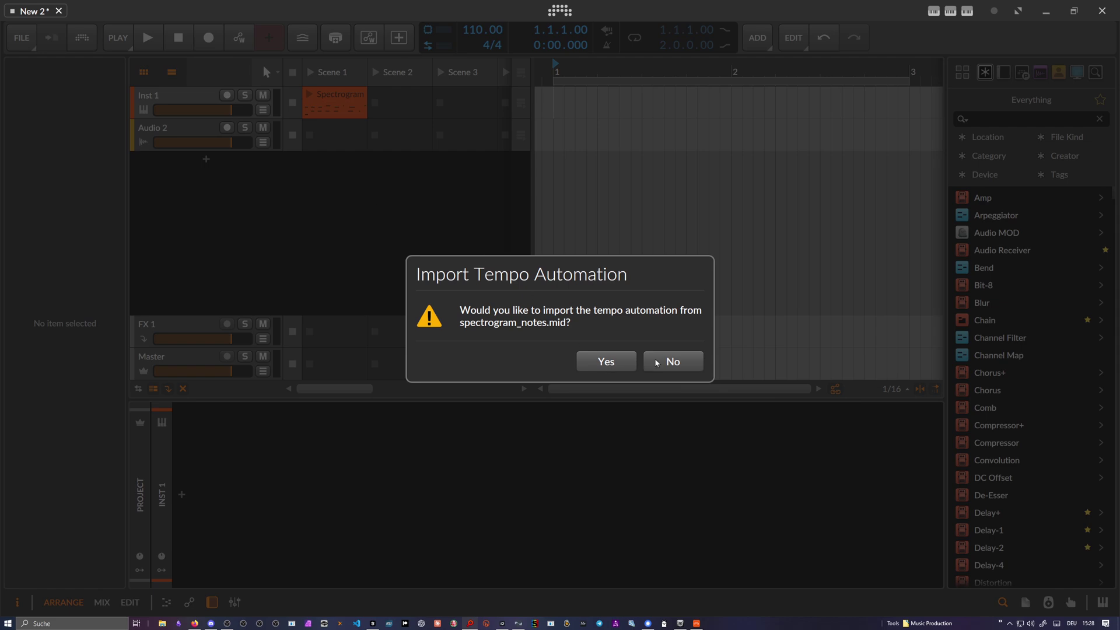
{"action": "left_click", "coordinate": [671, 361]}
- Open the Spectrogram clip, select all 15 notes, and return to the spectrogram browser
{"action": "double_click", "coordinate": [337, 104]}
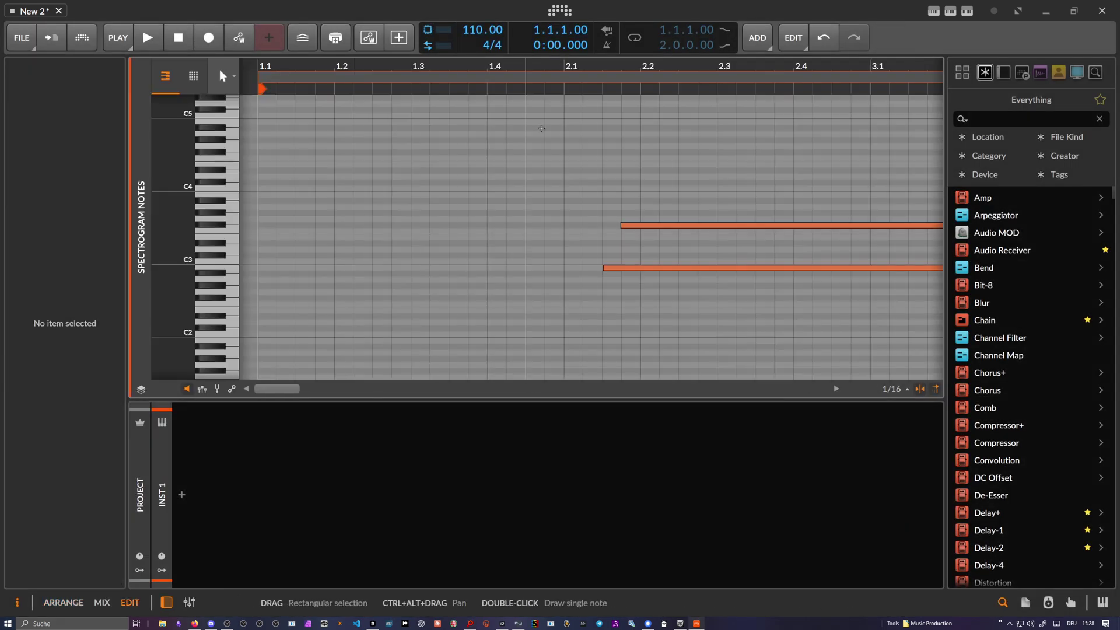
{"action": "scroll", "coordinate": [440, 201], "scroll_direction": "down", "scroll_amount": 10}
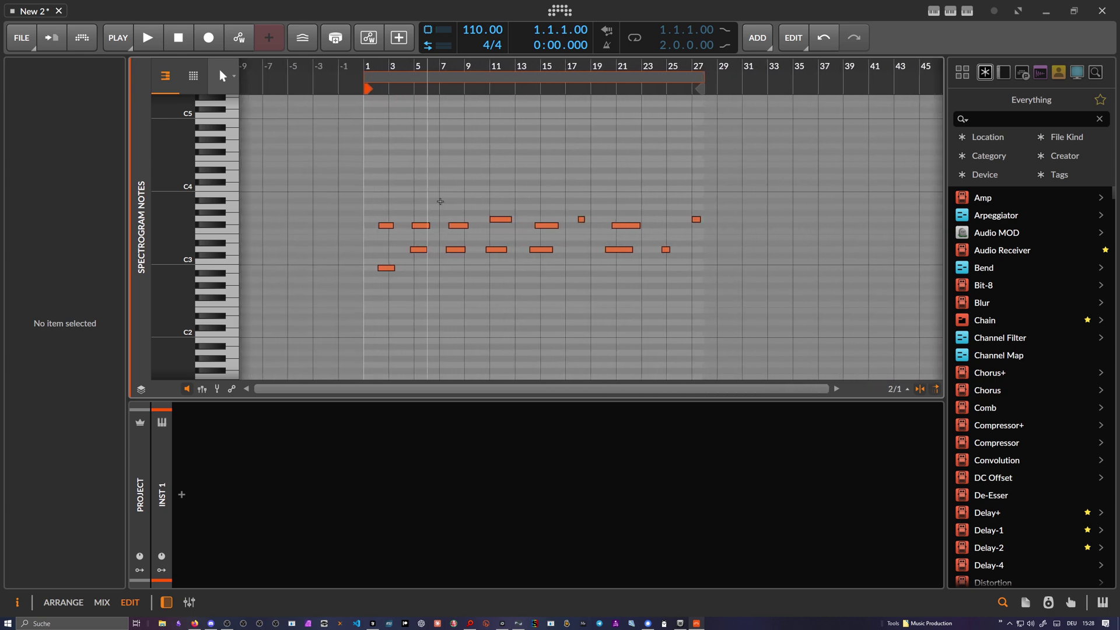
{"action": "left_click_drag", "start_coordinate": [339, 181], "coordinate": [668, 341]}
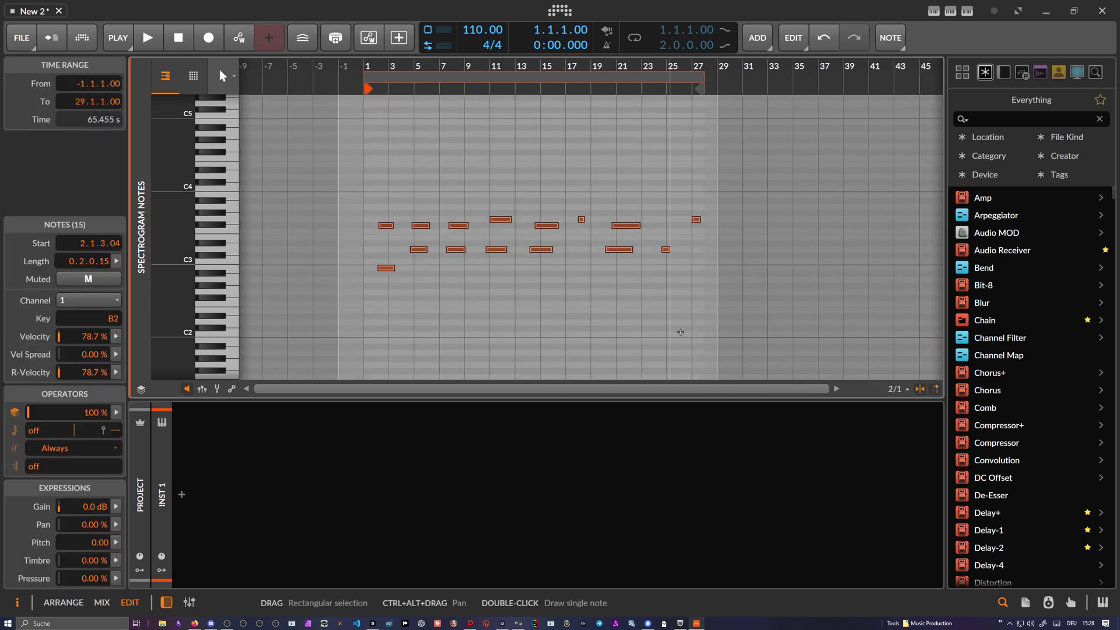
{"action": "left_click", "coordinate": [195, 623]}
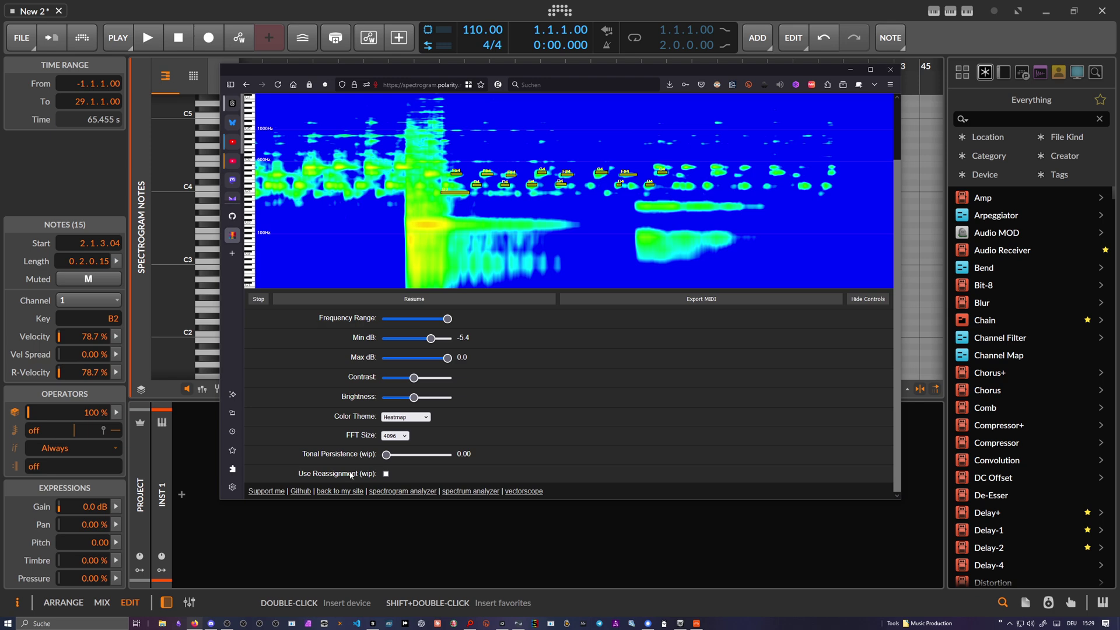
- Change the FFT size from 4096 to 2048
{"action": "left_click", "coordinate": [397, 436]}
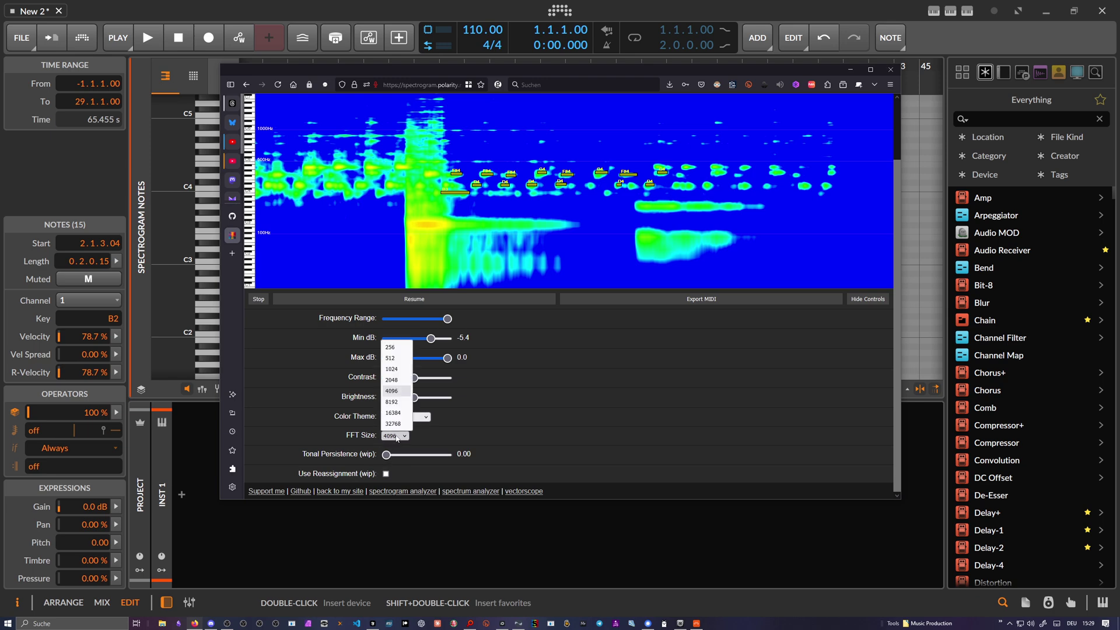
{"action": "left_click", "coordinate": [391, 380]}
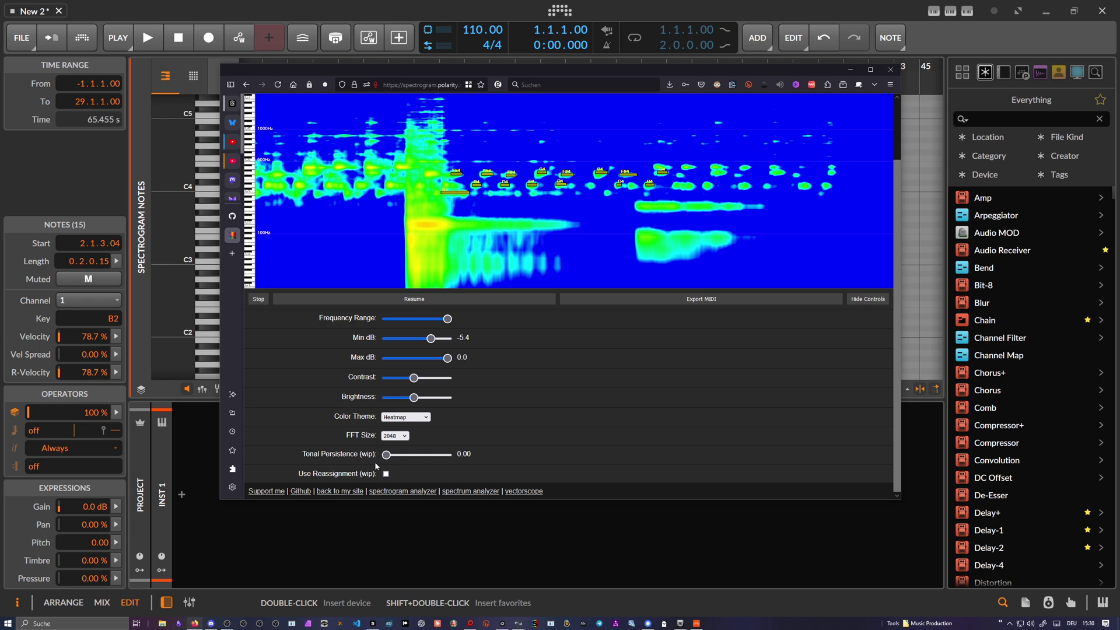
{"action": "scroll", "coordinate": [454, 437], "scroll_direction": "up", "scroll_amount": 2}
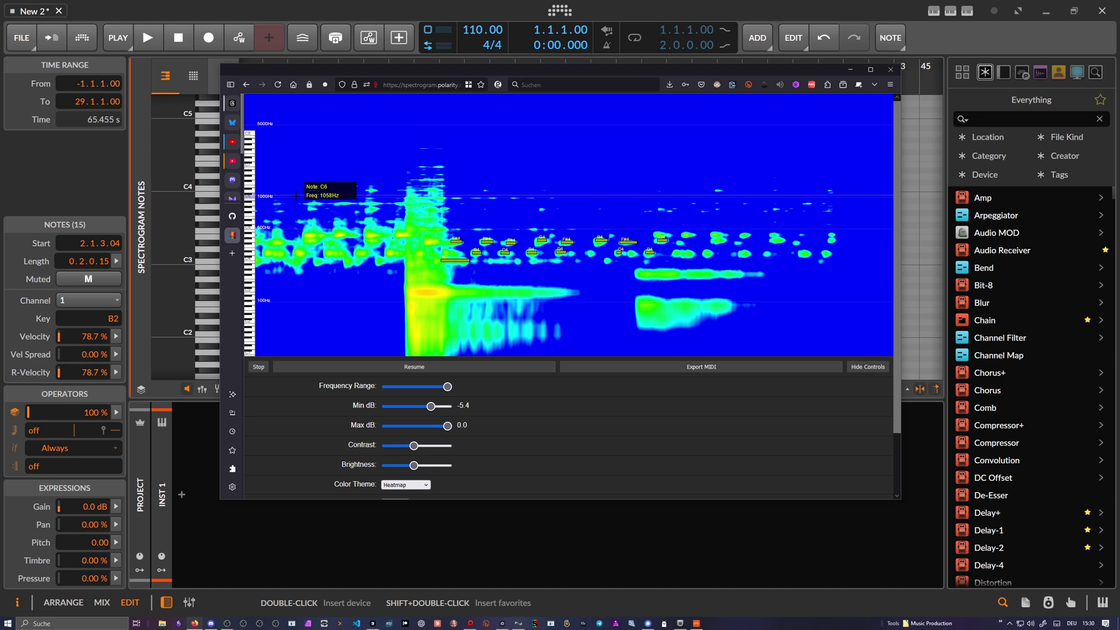
- Return to the 'Audio Visualizers: Spectrogram, Spectrum, Vectorscope' post and scroll through its summary and video
{"action": "left_click", "coordinate": [247, 84]}
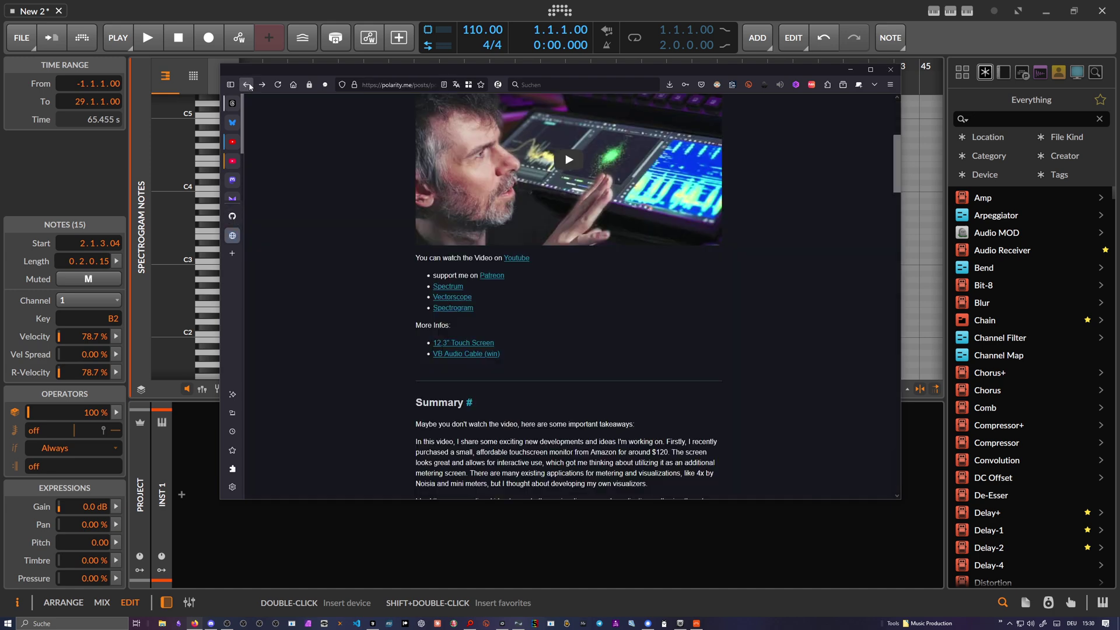
{"action": "scroll", "coordinate": [269, 110], "scroll_direction": "up", "scroll_amount": 4}
{"action": "scroll", "coordinate": [556, 253], "scroll_direction": "down", "scroll_amount": 2}
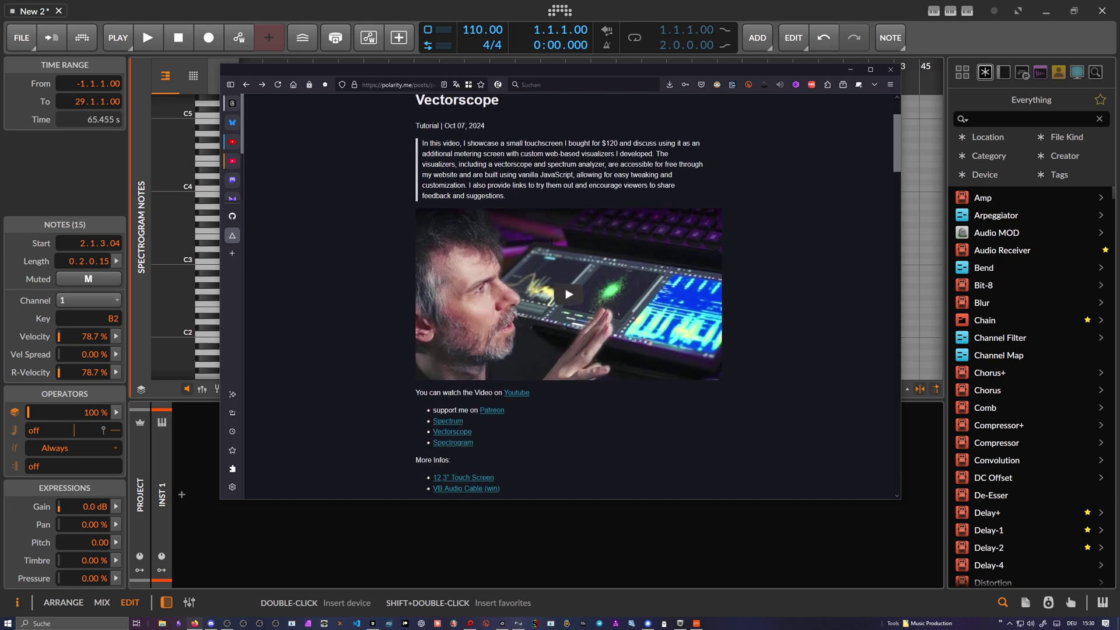
{"action": "scroll", "coordinate": [557, 252], "scroll_direction": "up", "scroll_amount": 2}
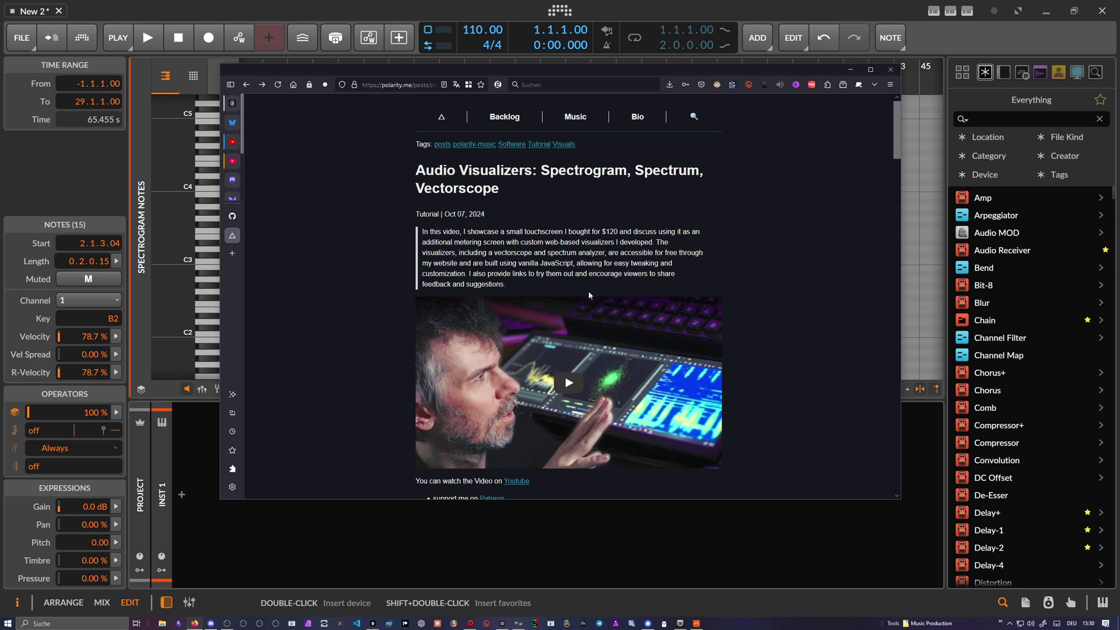
{"action": "scroll", "coordinate": [588, 294], "scroll_direction": "down", "scroll_amount": 2}
{"action": "scroll", "coordinate": [583, 303], "scroll_direction": "up", "scroll_amount": 2}
{"action": "scroll", "coordinate": [621, 272], "scroll_direction": "down", "scroll_amount": 1}
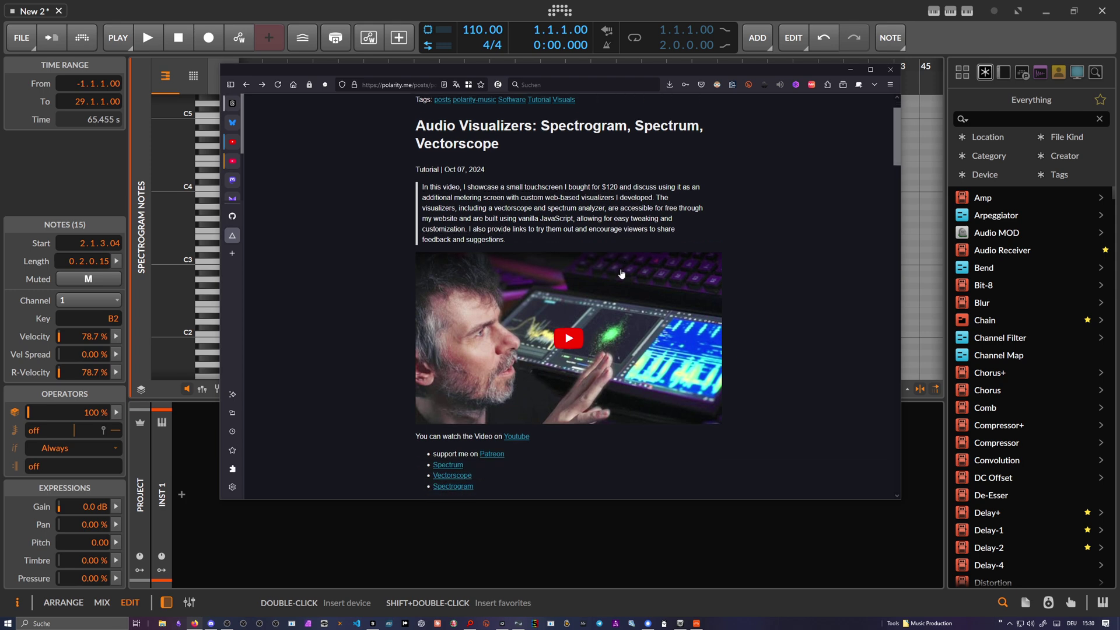
{"action": "scroll", "coordinate": [621, 273], "scroll_direction": "down", "scroll_amount": 1}
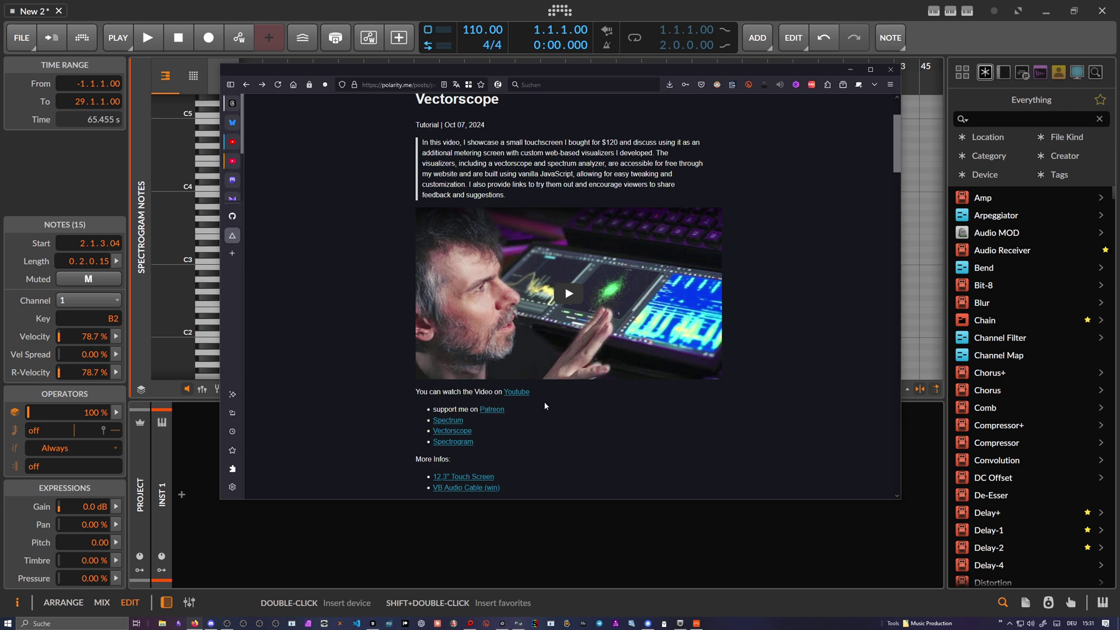
{"action": "scroll", "coordinate": [564, 393], "scroll_direction": "up", "scroll_amount": 3}
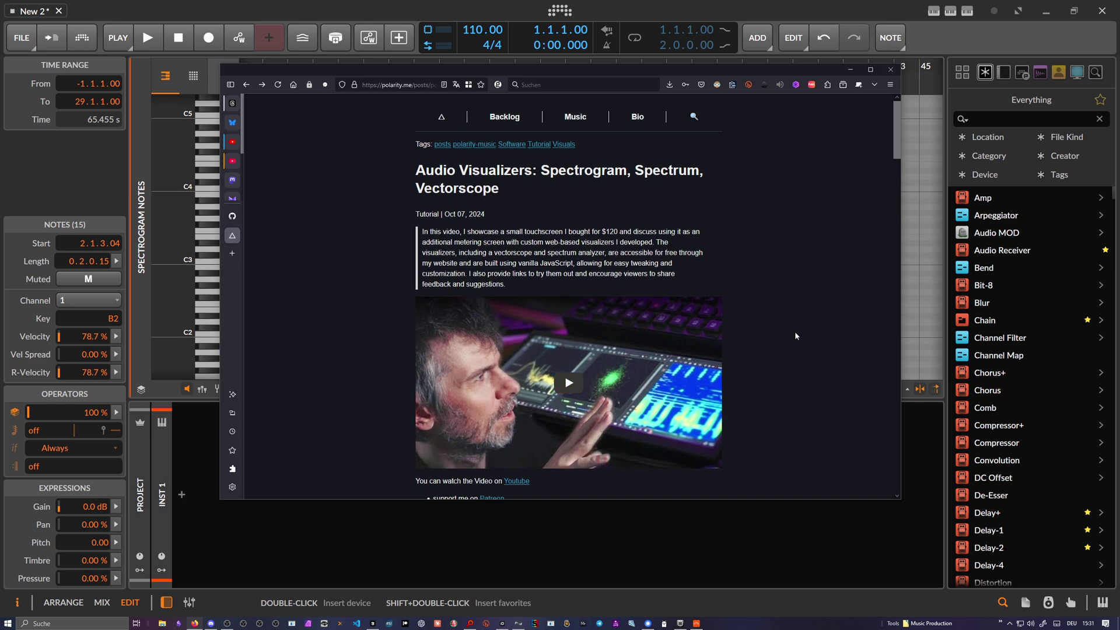
{"action": "scroll", "coordinate": [792, 335], "scroll_direction": "down", "scroll_amount": 2}
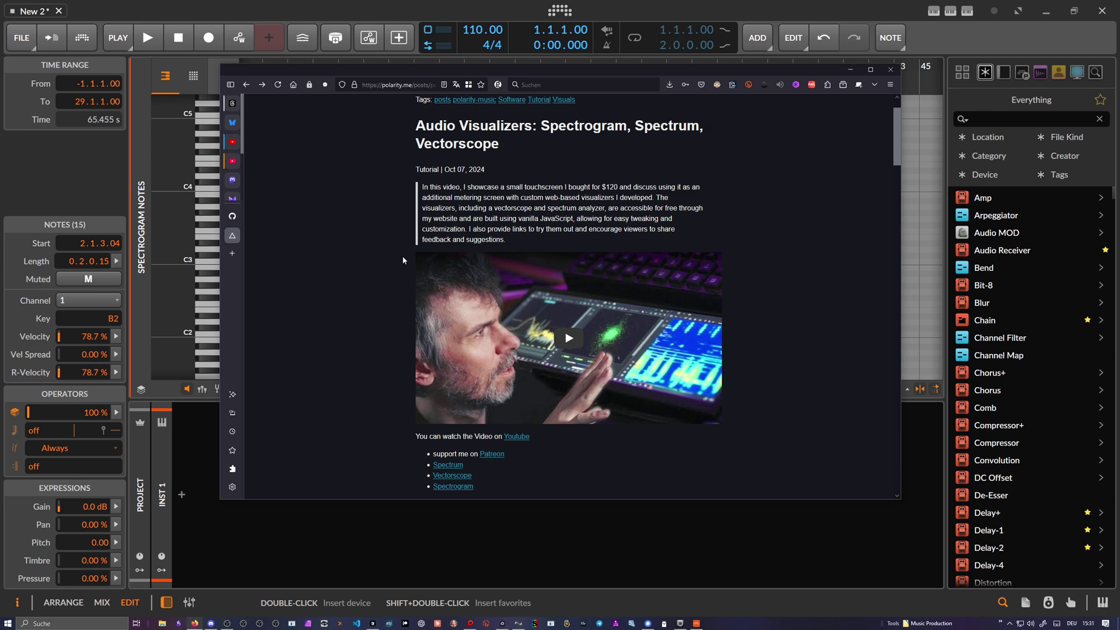
{"action": "scroll", "coordinate": [399, 259], "scroll_direction": "up", "scroll_amount": 1}
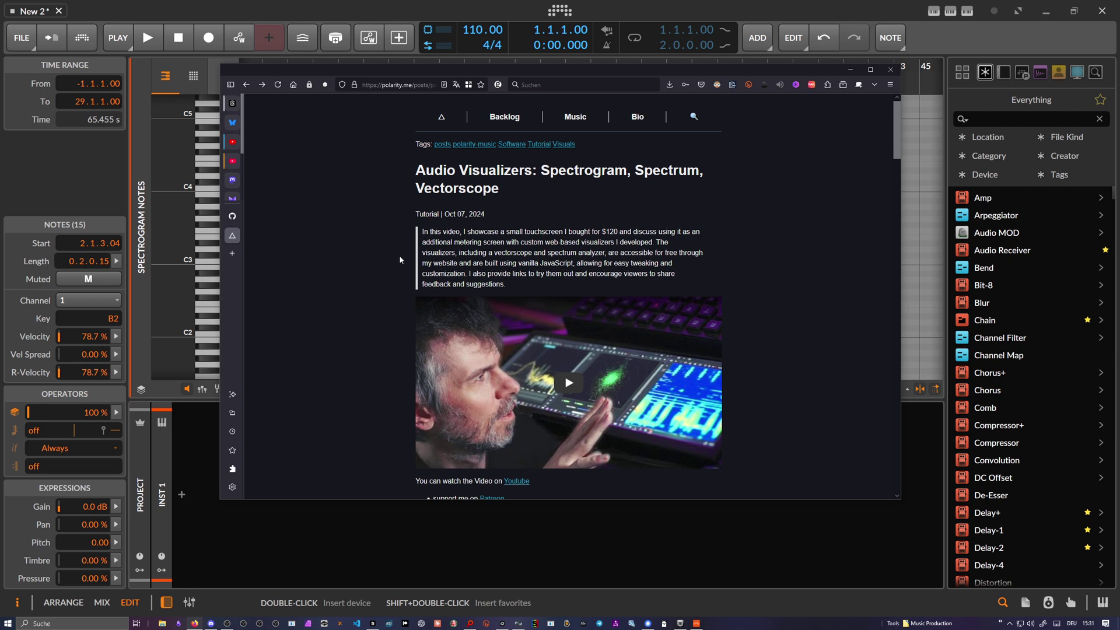
{"action": "scroll", "coordinate": [399, 259], "scroll_direction": "down", "scroll_amount": 3}
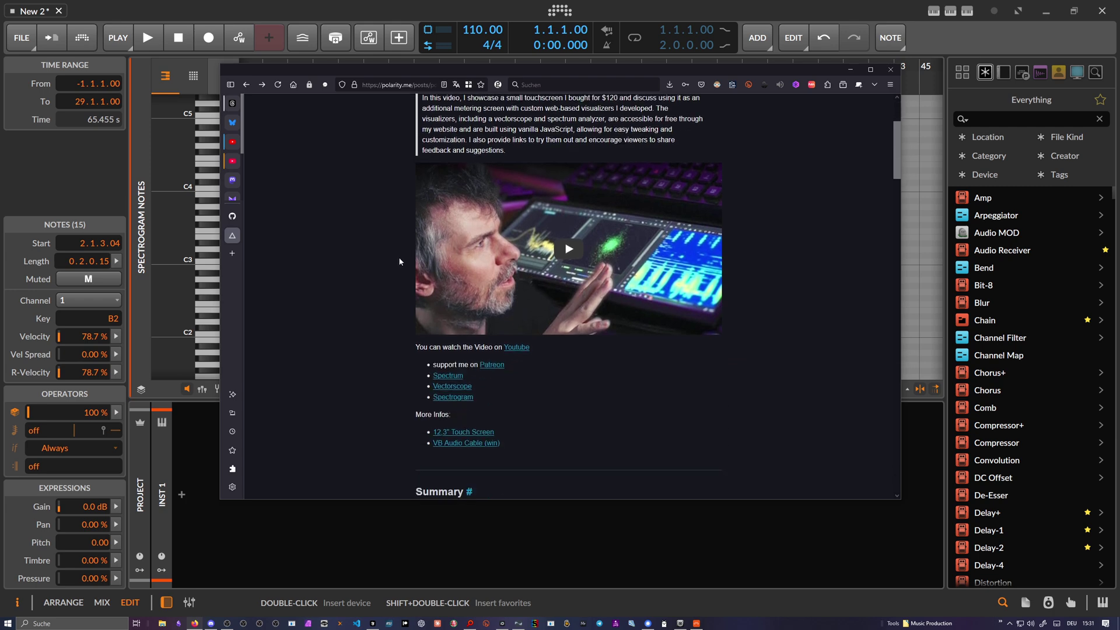
{"action": "scroll", "coordinate": [399, 261], "scroll_direction": "up", "scroll_amount": 2}
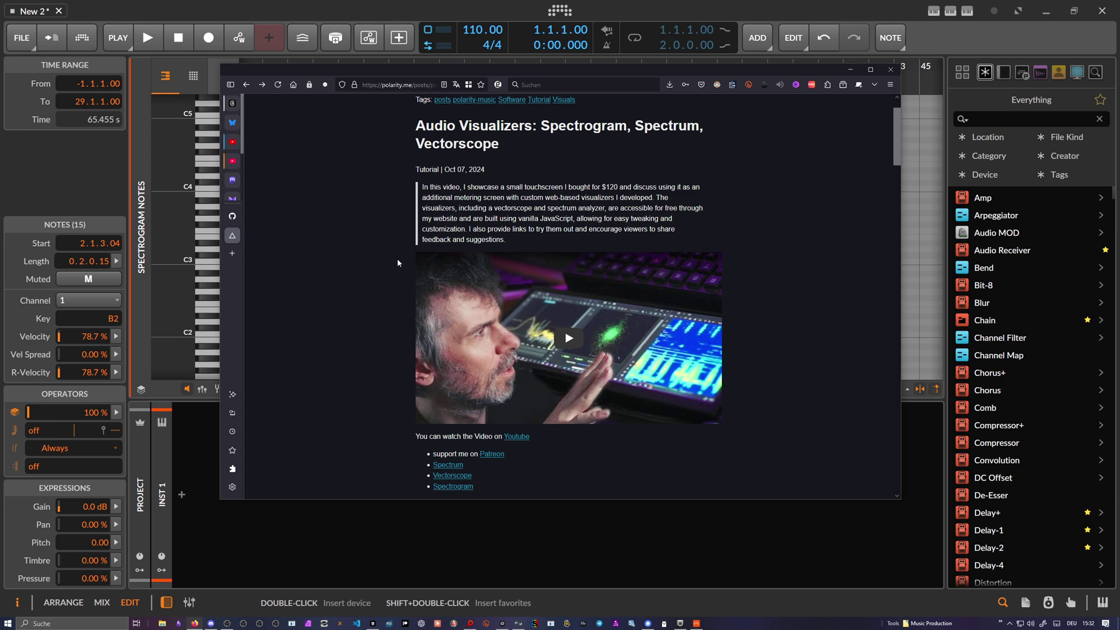
{"action": "left_click_drag", "start_coordinate": [896, 129], "coordinate": [896, 127]}
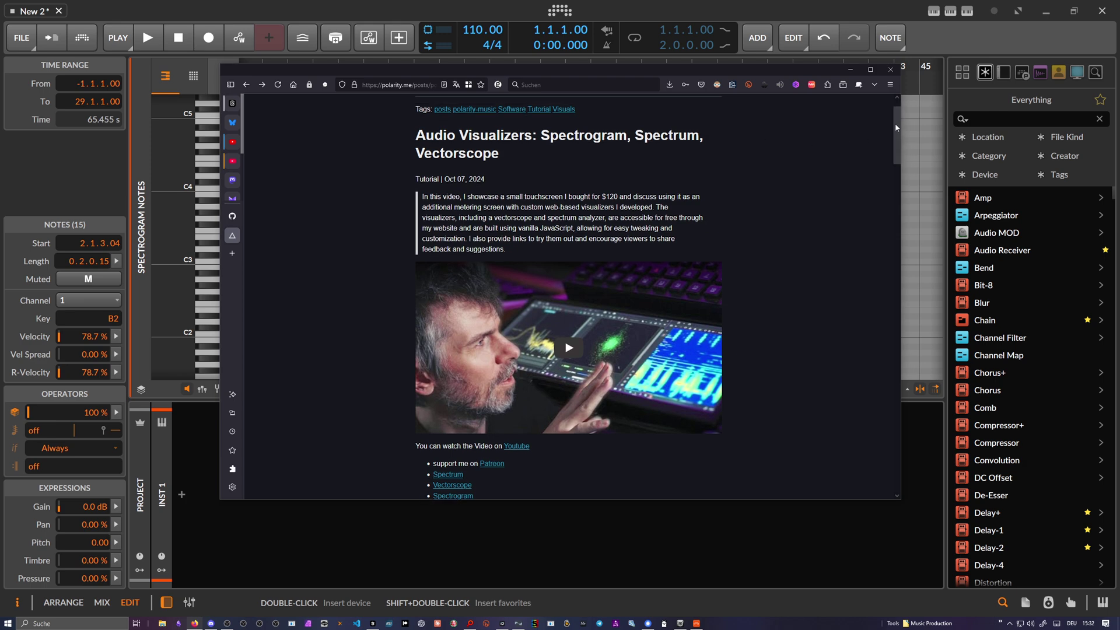